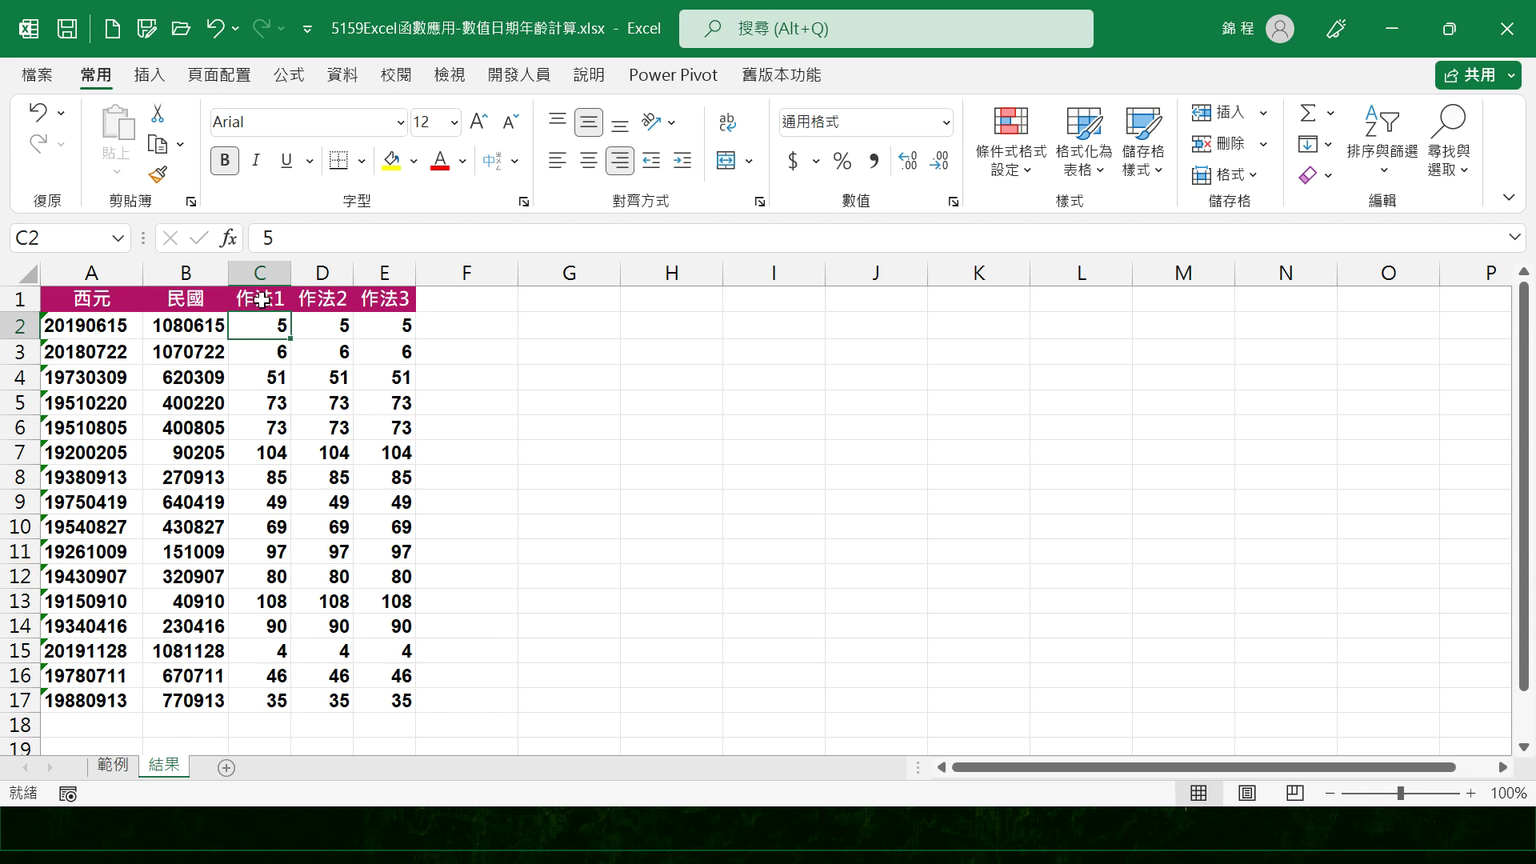
Clear the existing contents of C2:E17 under 作法1, 作法2 and 作法3 on the 範例 sheet.
left_click(112, 765)
left_click_drag(300, 334, 422, 695)
key("Delete")
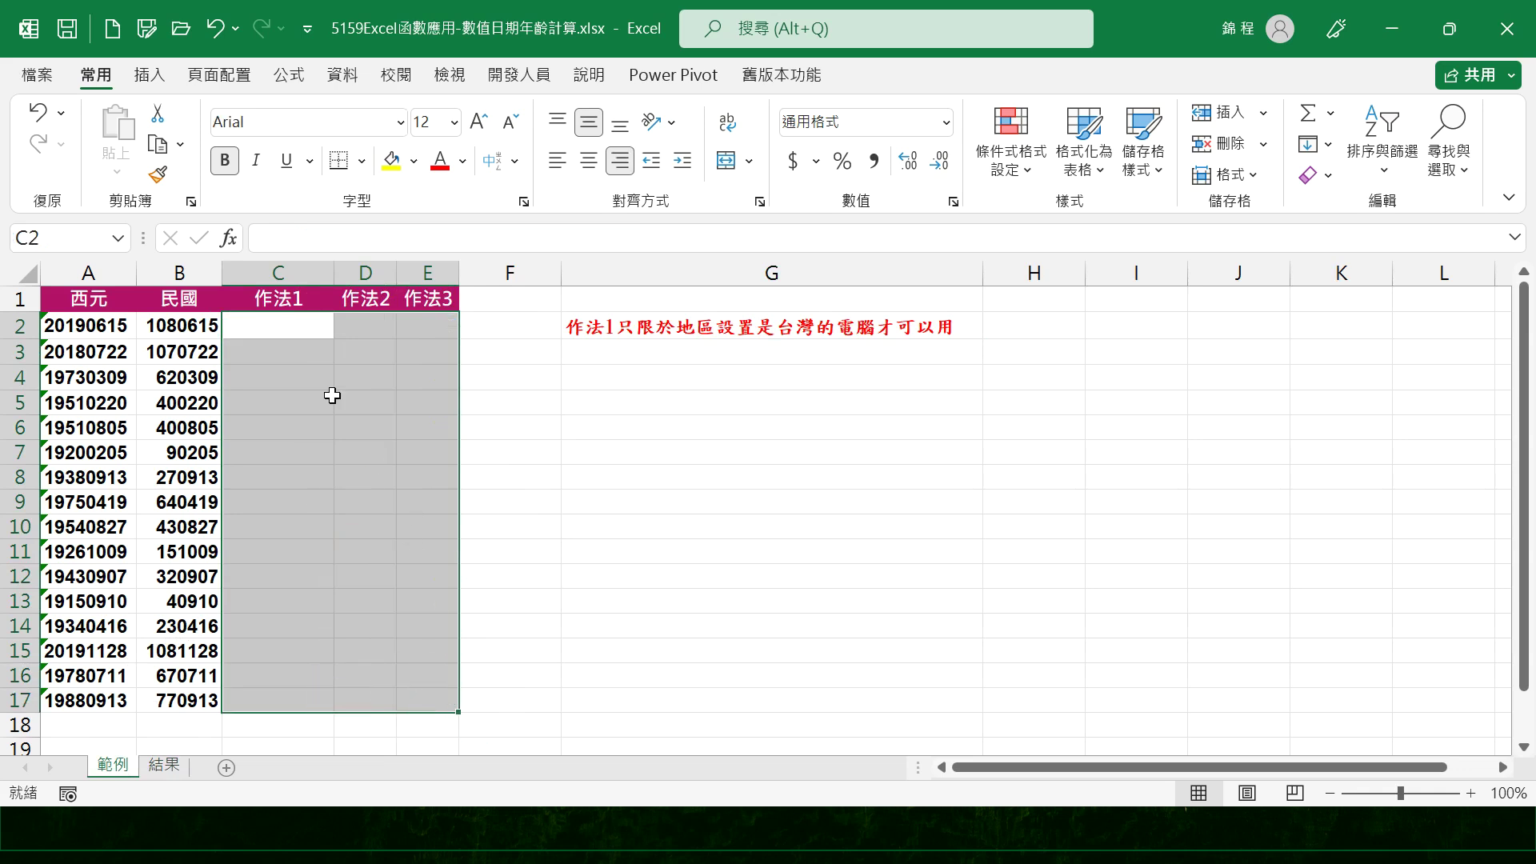
Begin a DATEDIF formula in C2 with the start-date argument "R"&TEXT(B2,"0-00-00").
left_click(300, 323)
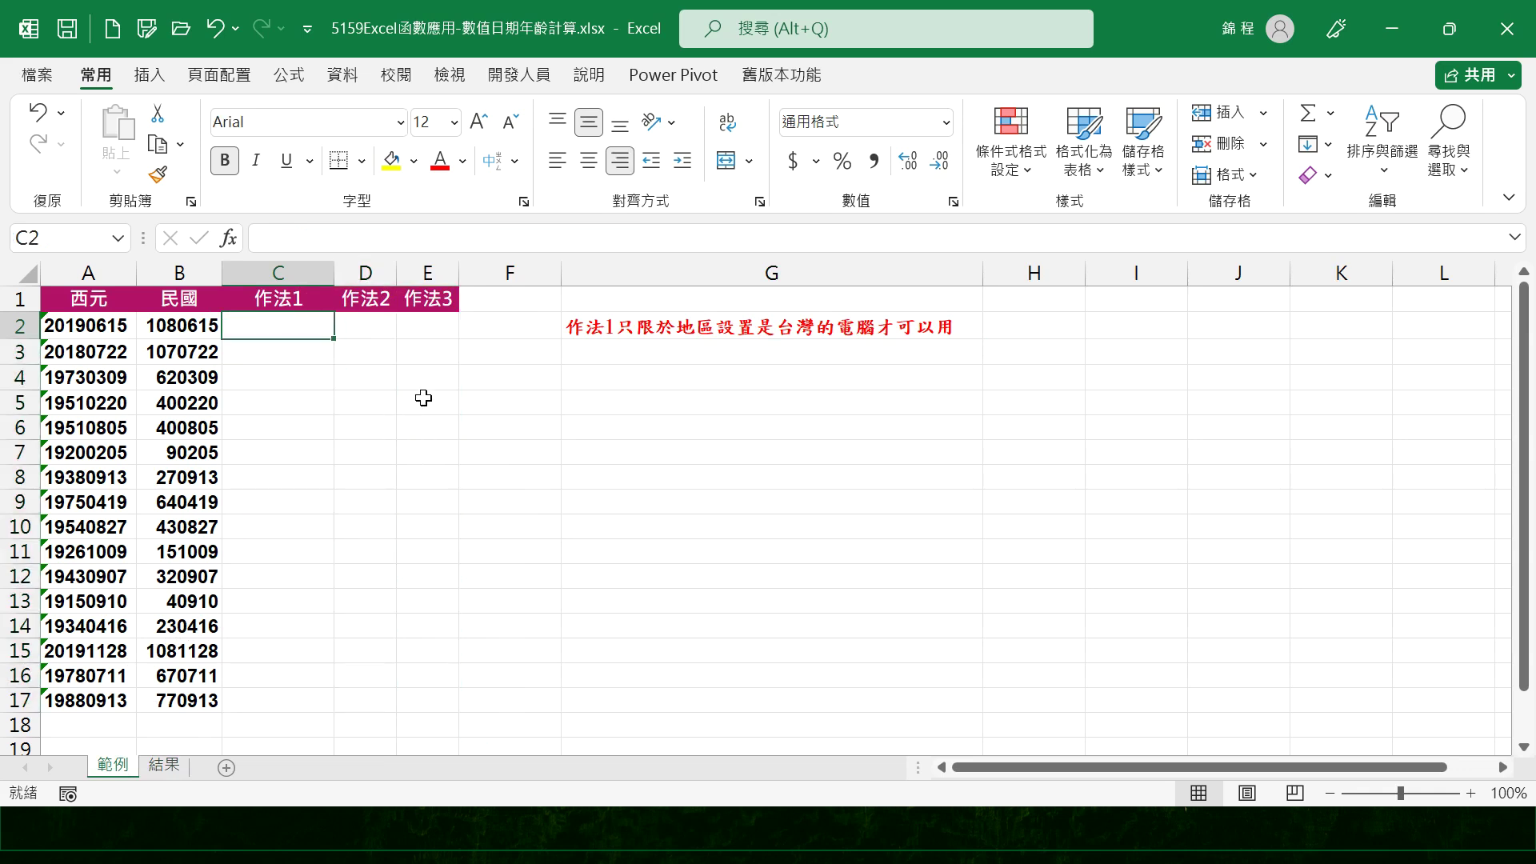
type("=DATEDIF")
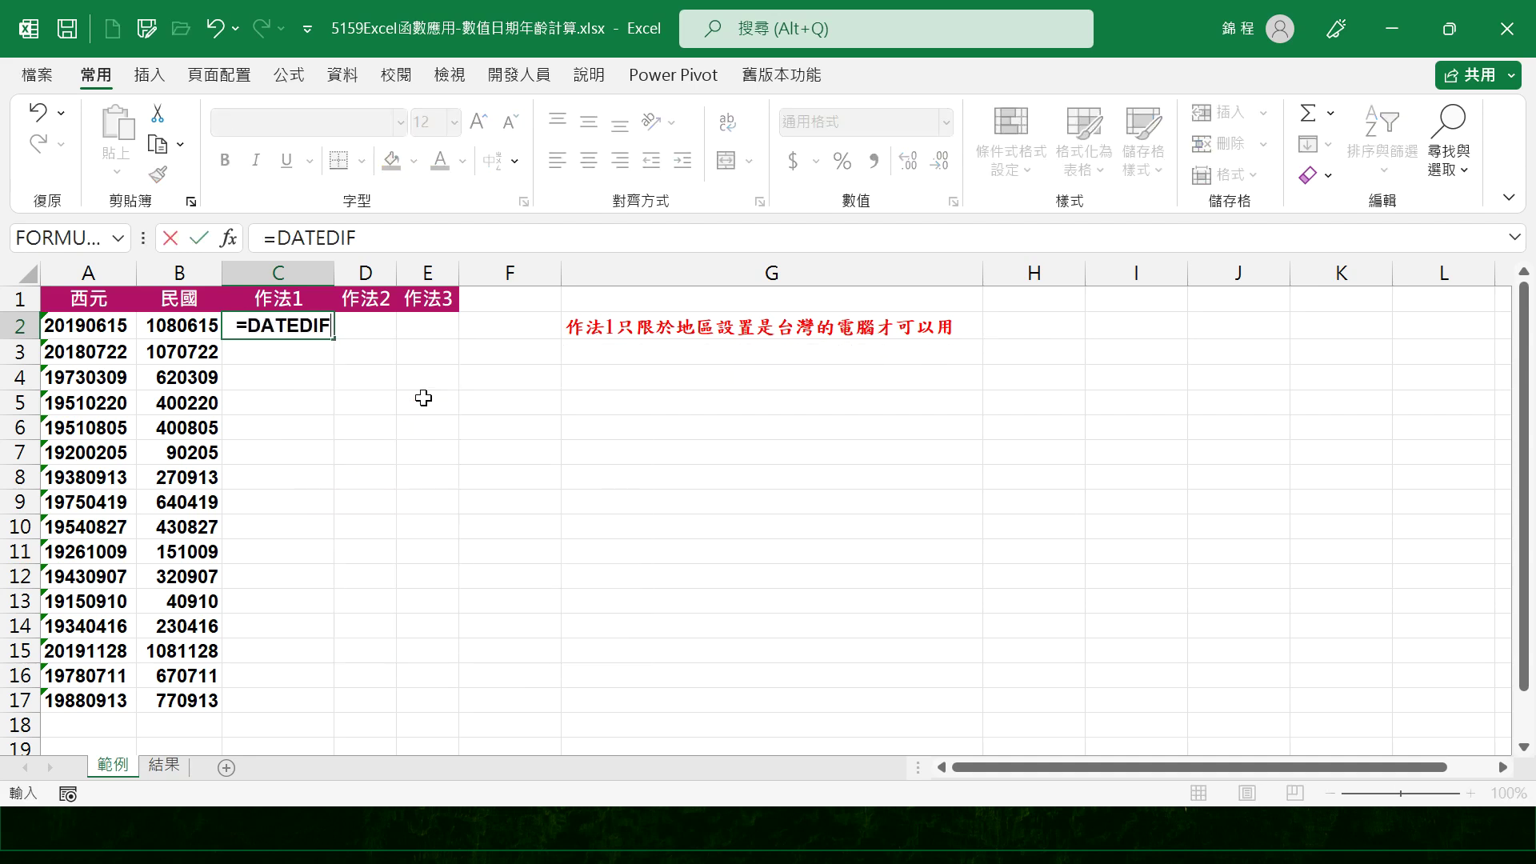
type("(")
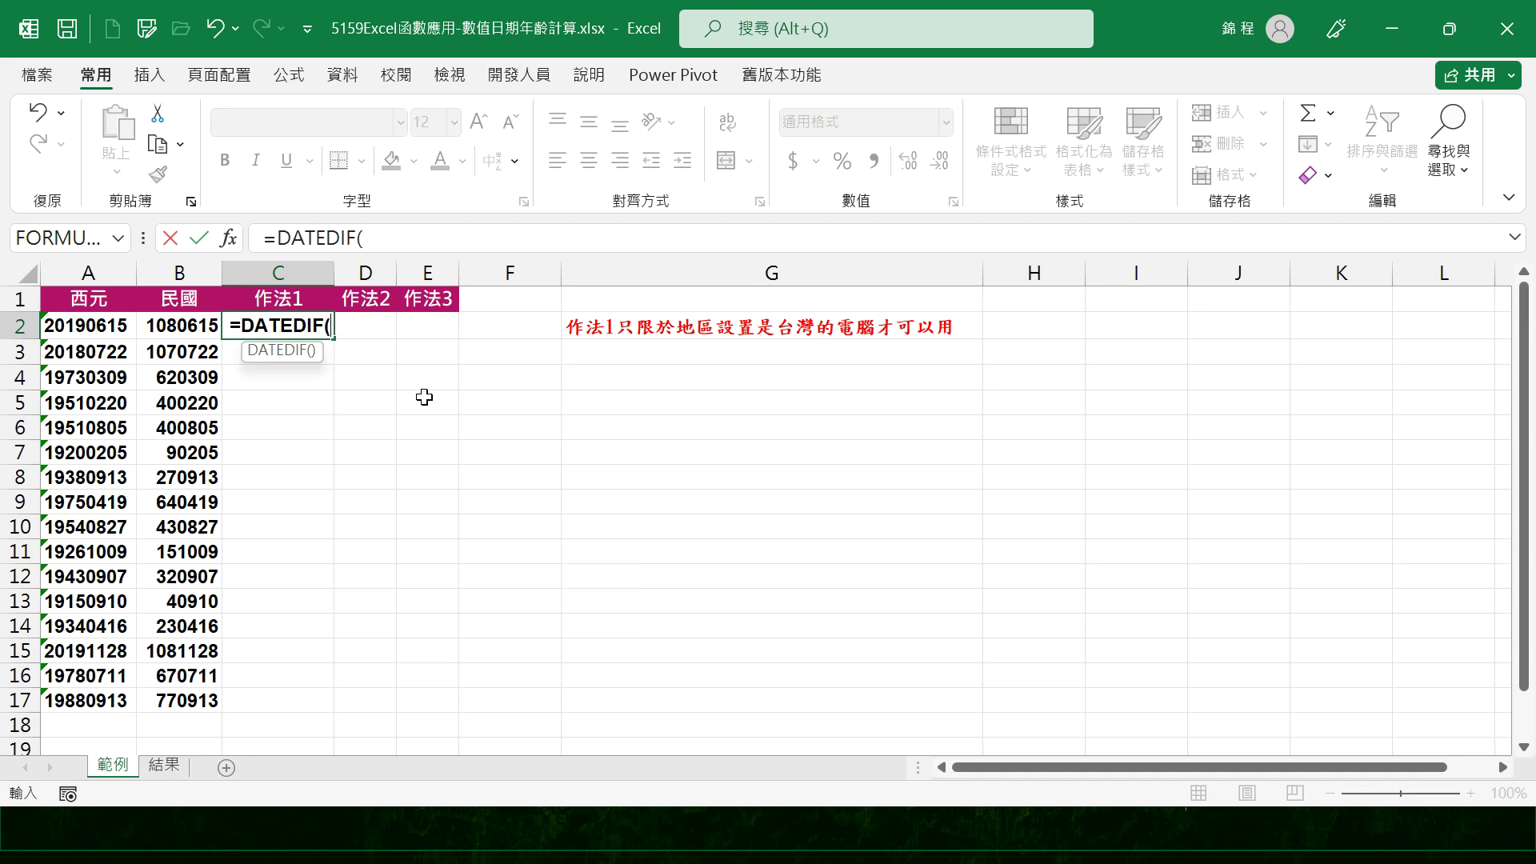
type("\"R\"")
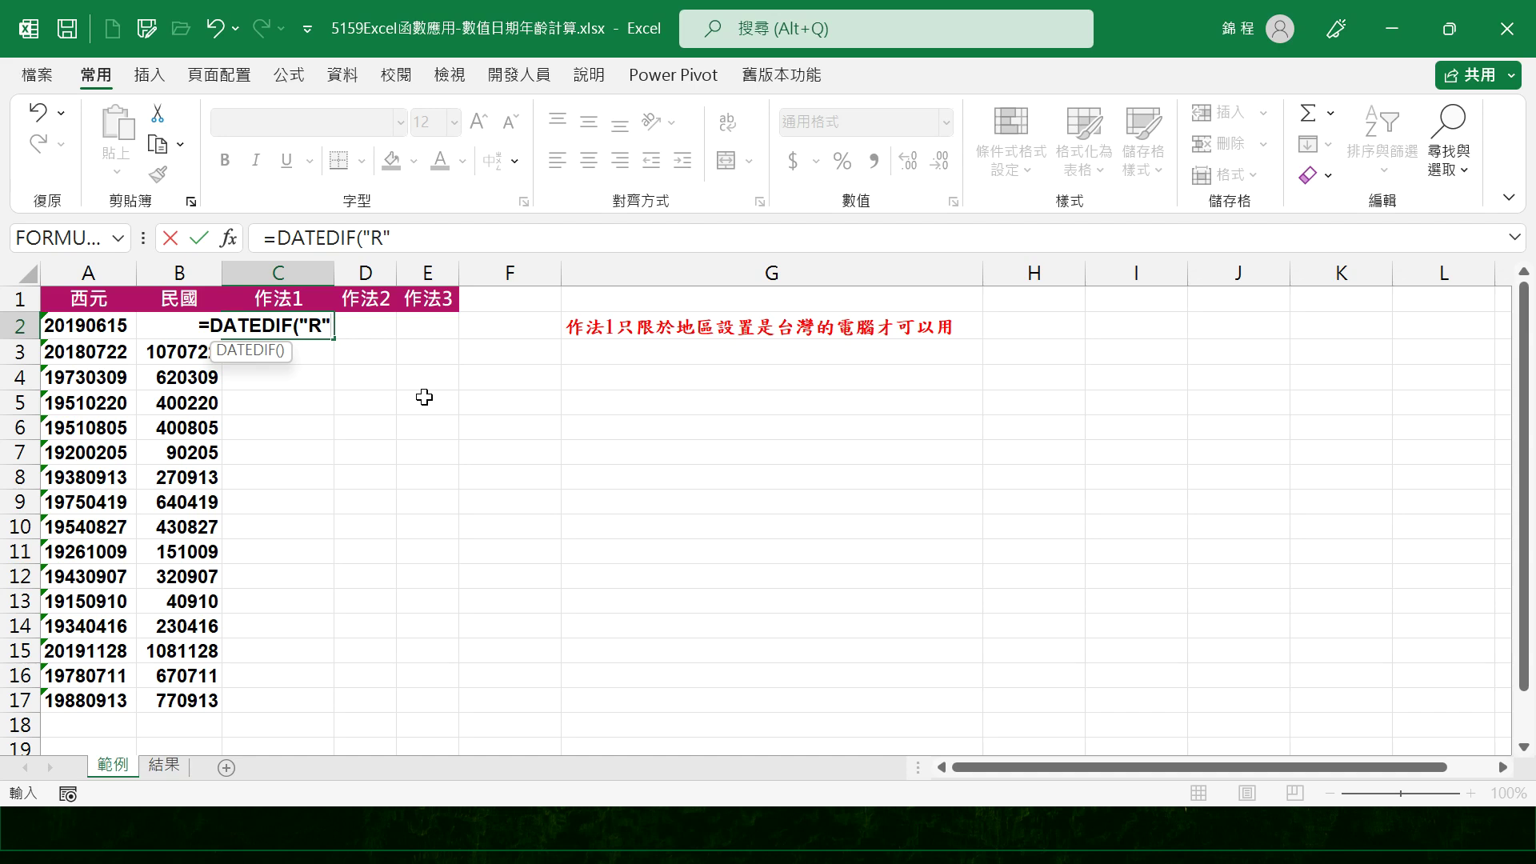
type("&TEXT")
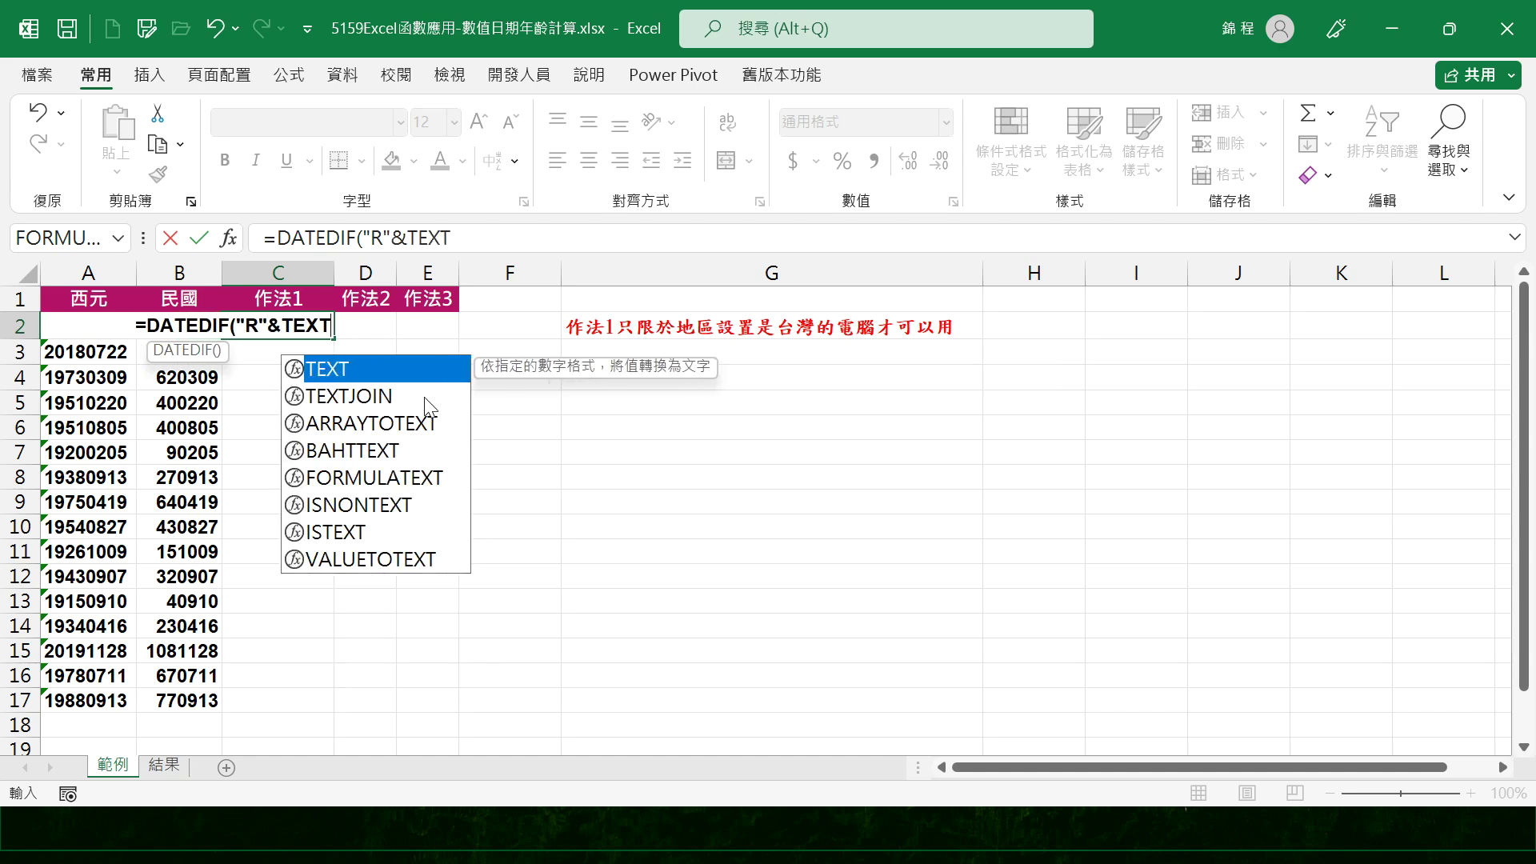
type("(")
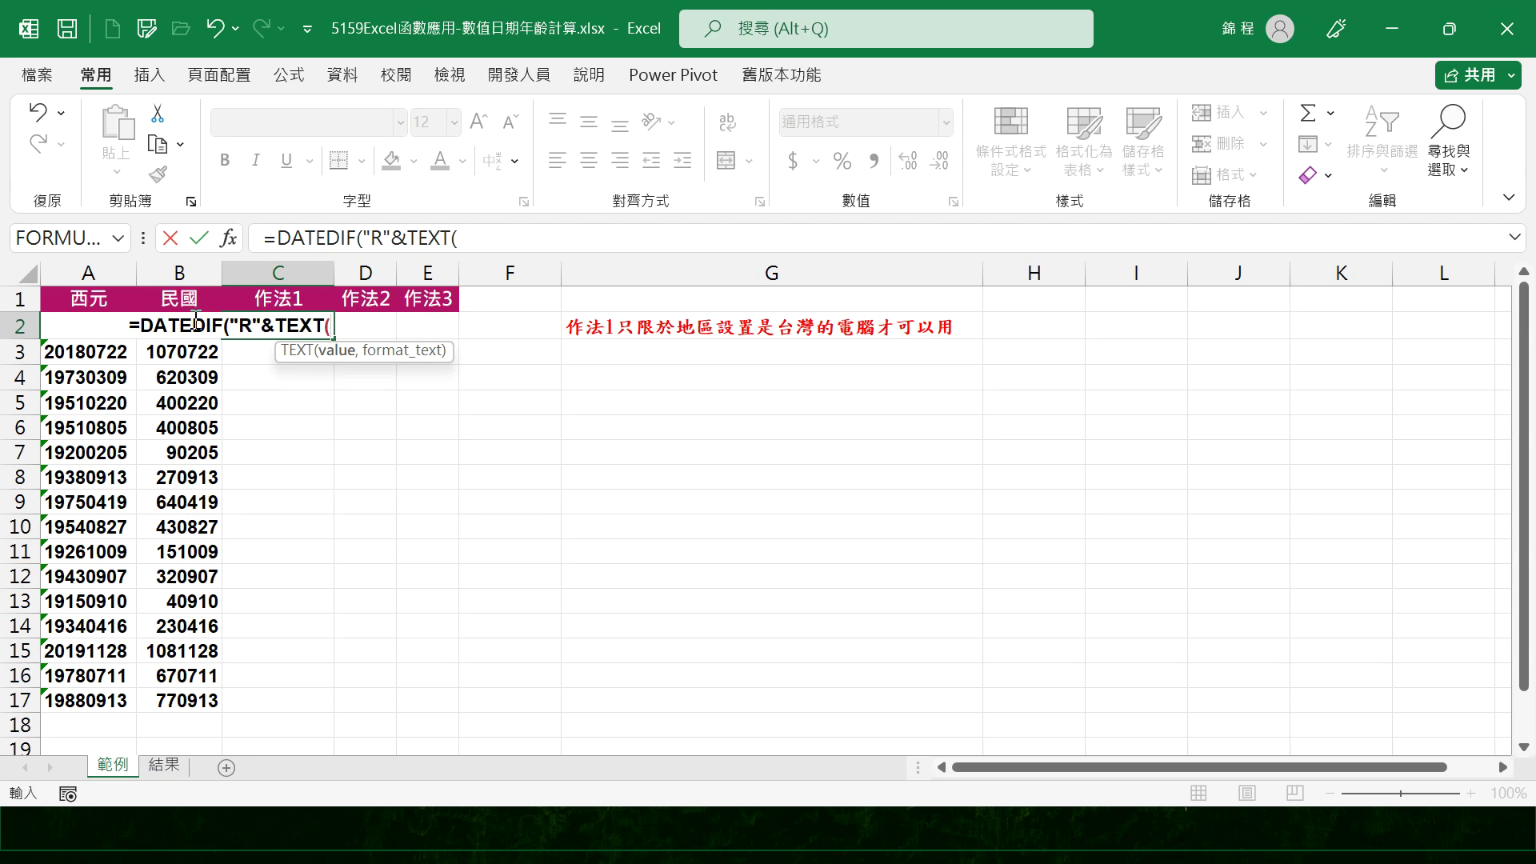
type("B")
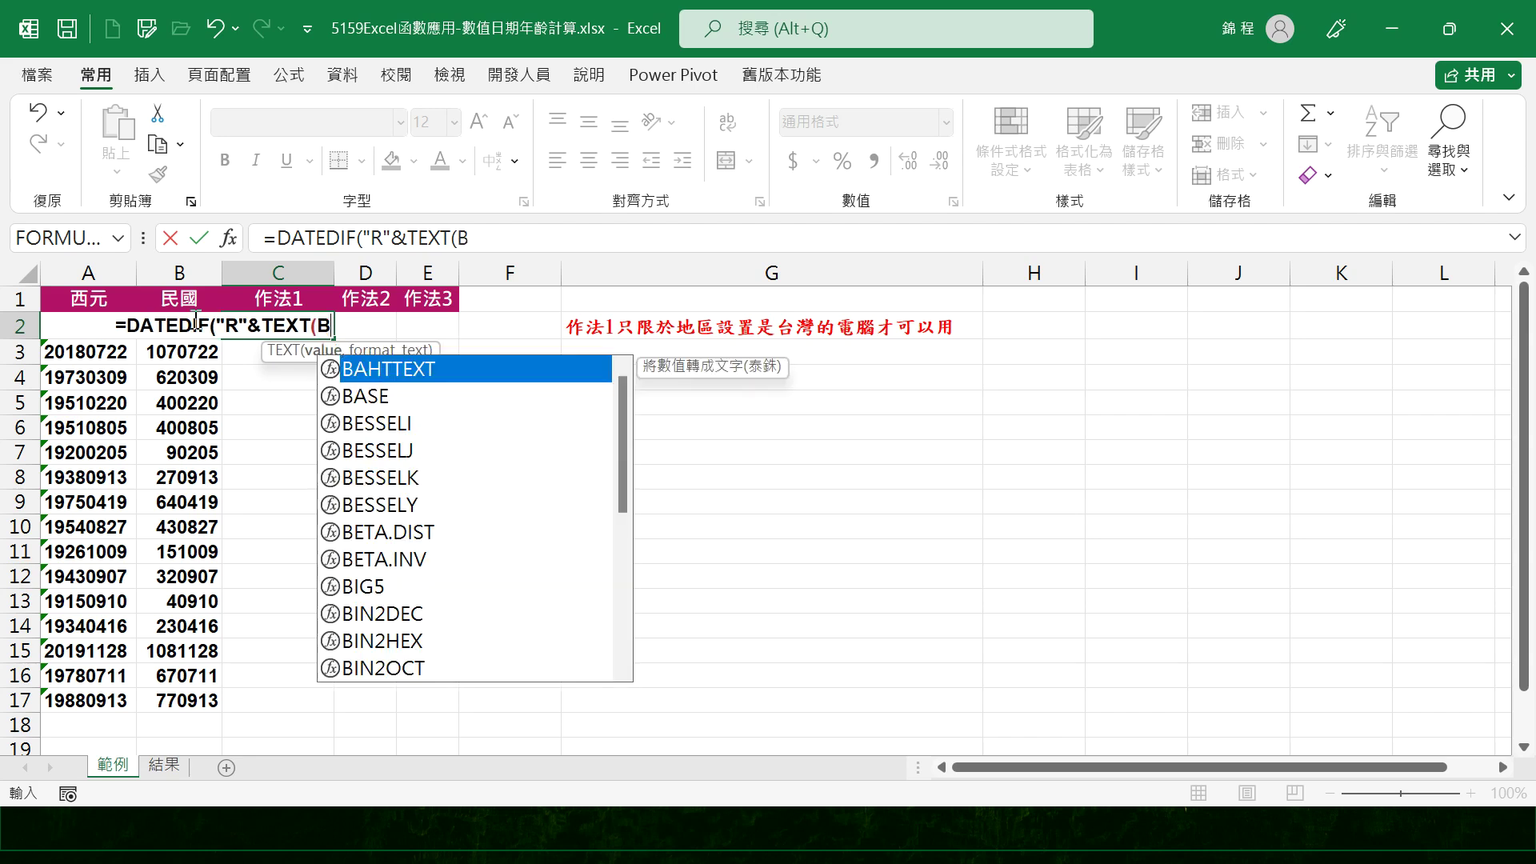
type("2")
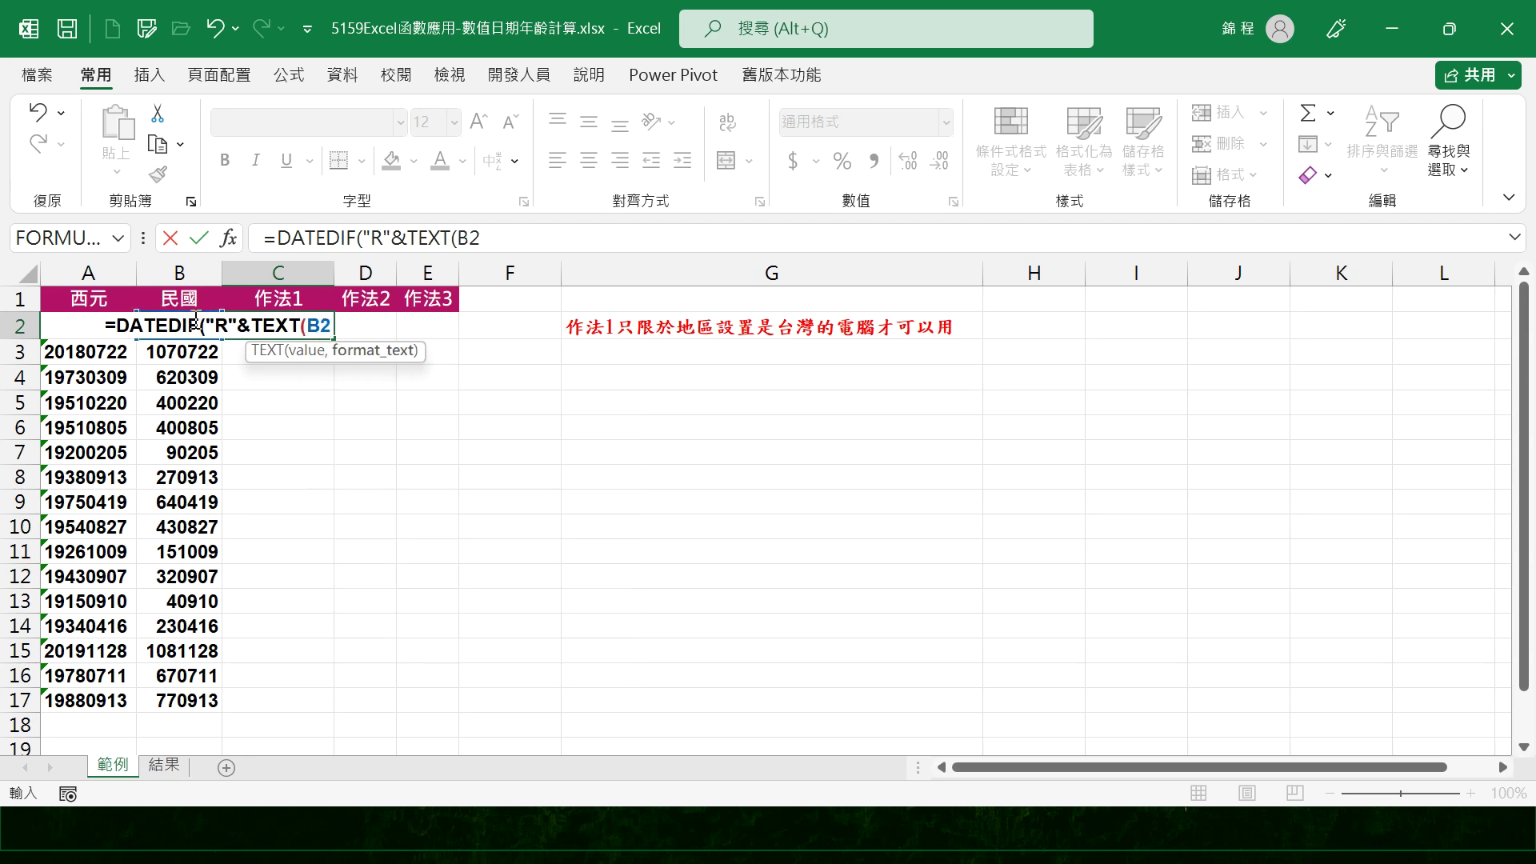
type(",\"")
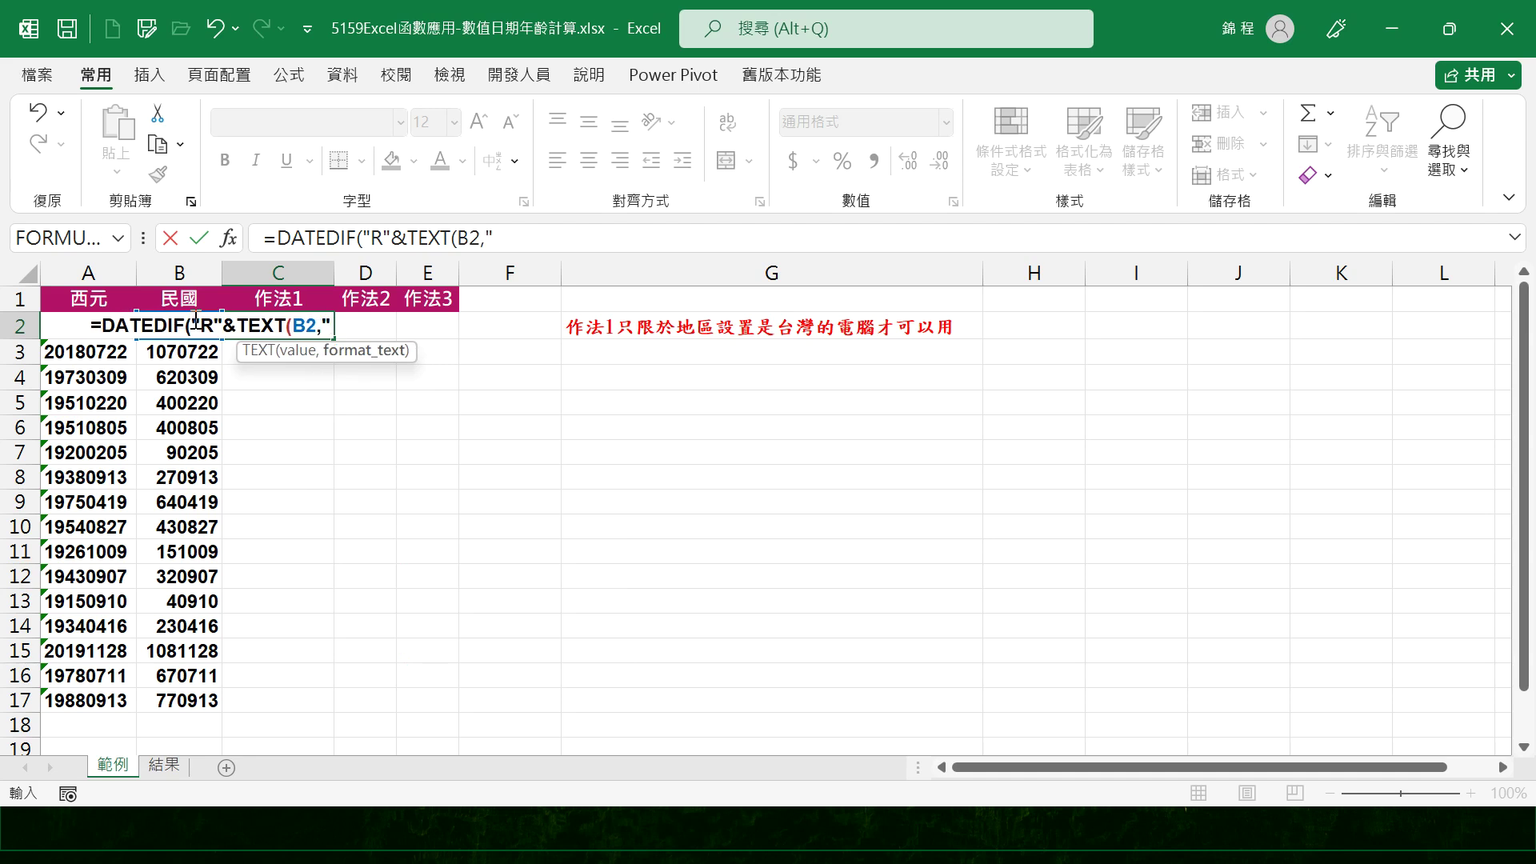
type("0-00-")
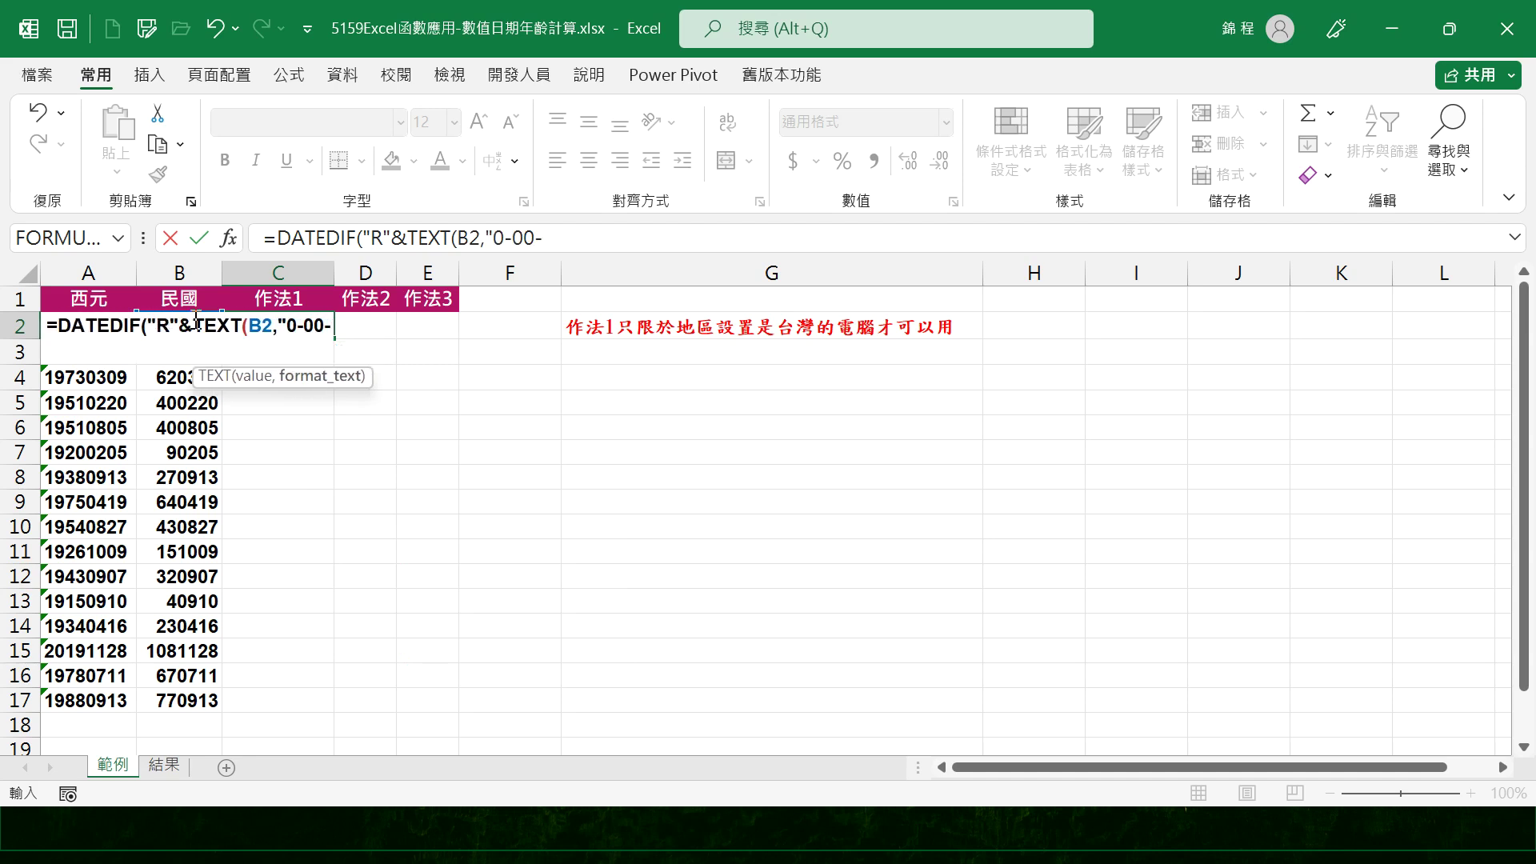
type("00\")")
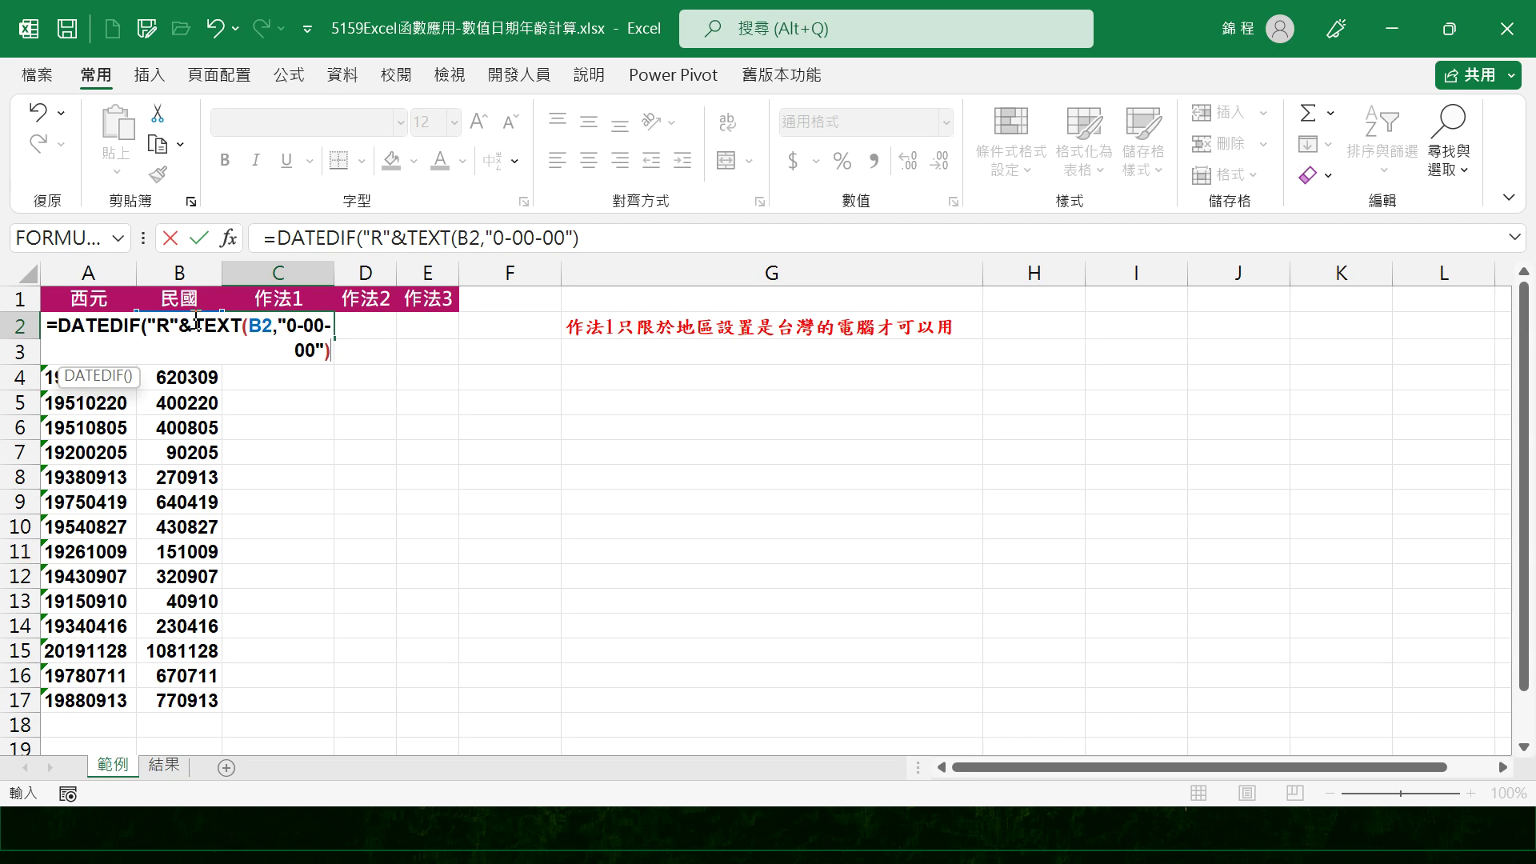
Complete the C2 formula with TODAY() as end date and "Y" as unit, and fill it down to C17.
type(",")
left_click(644, 236)
type("Y")
key("BackSpace")
type("TODAY()")
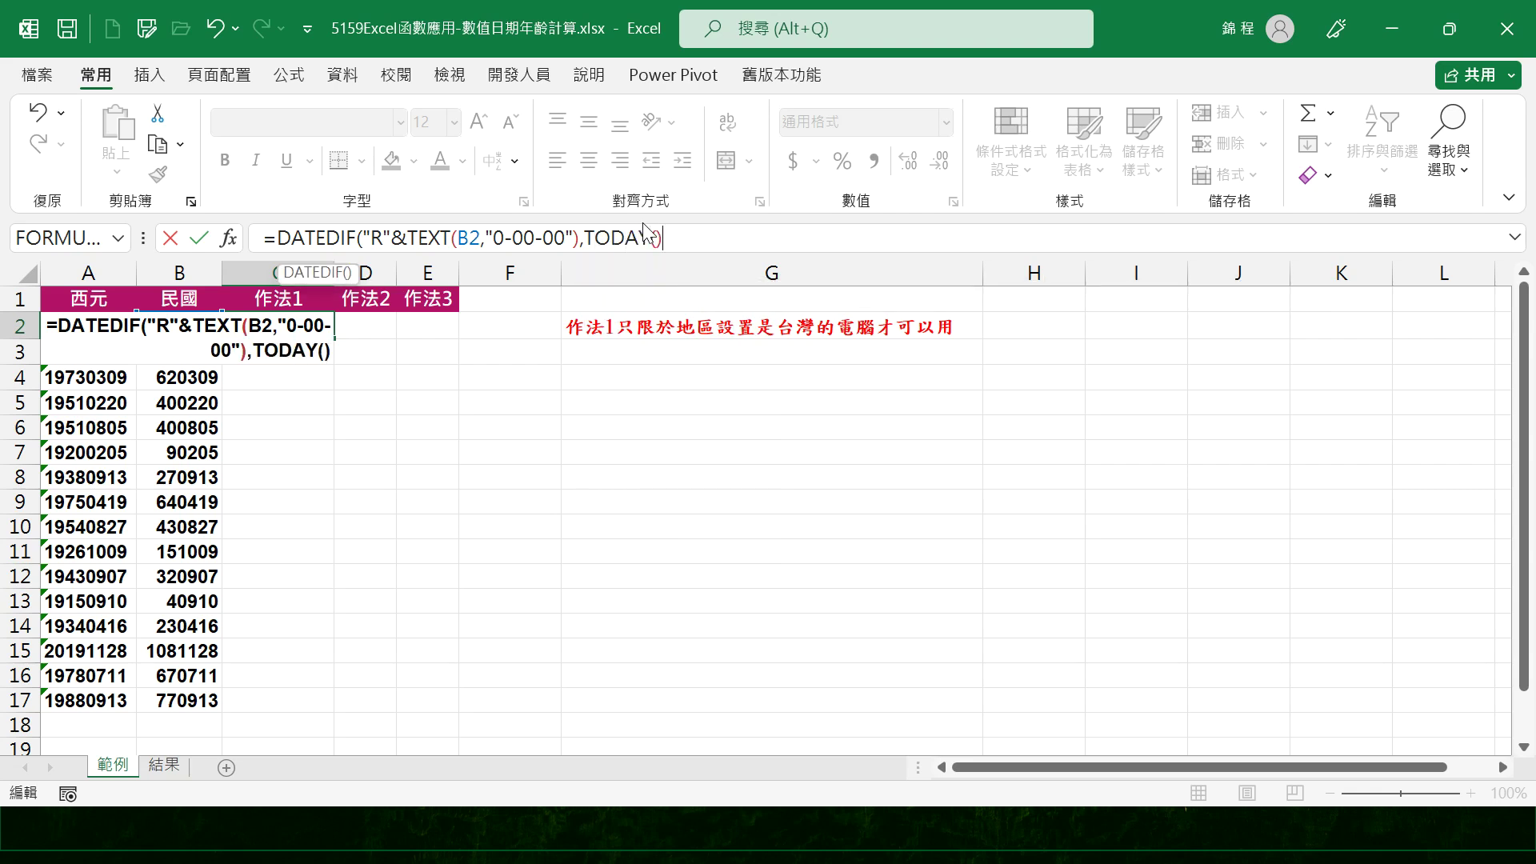
type(",")
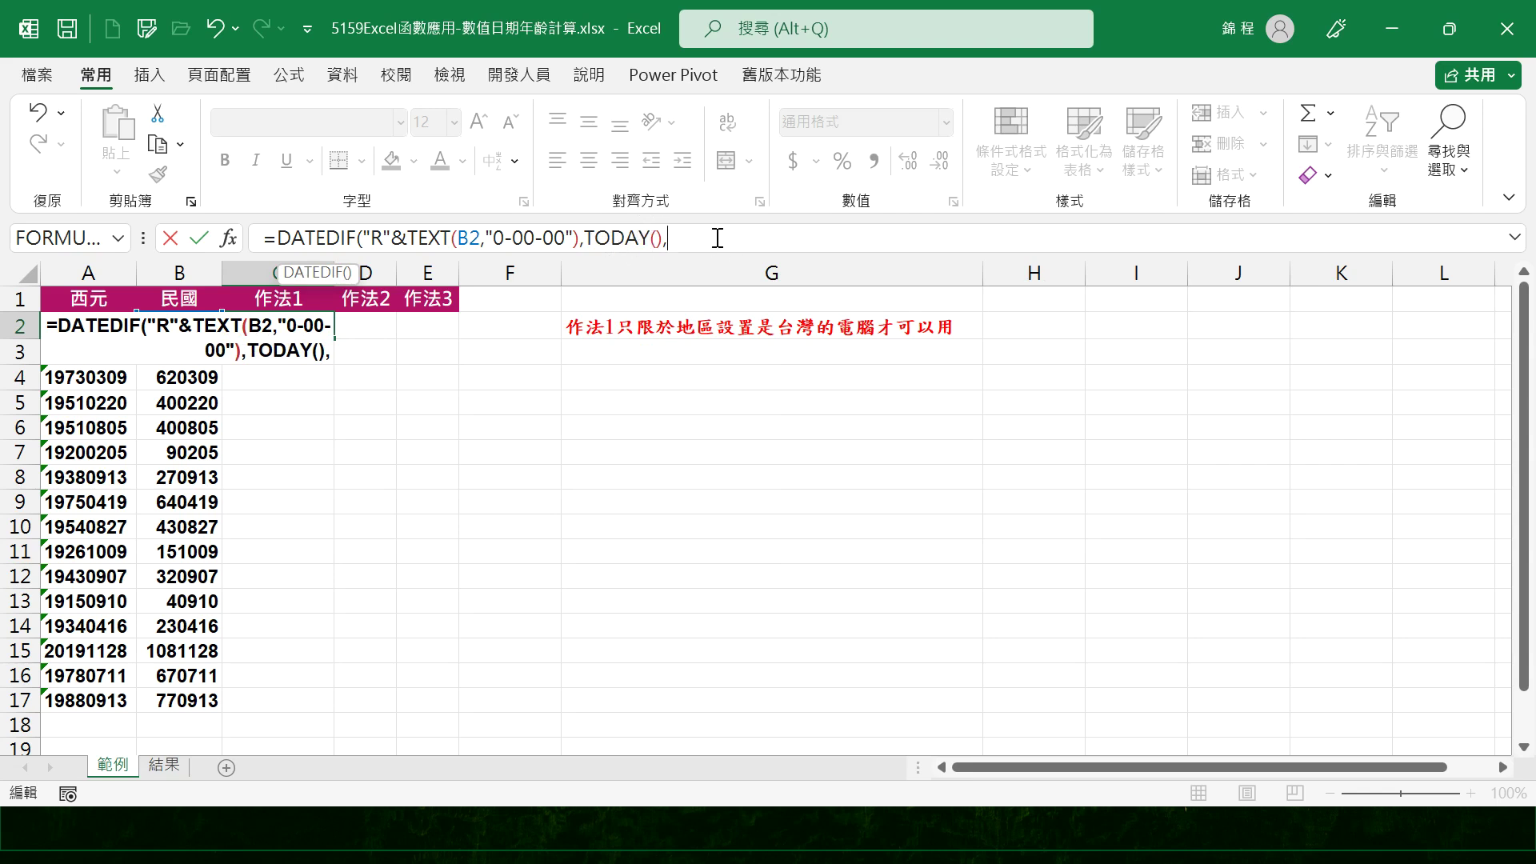
type("\"Y")
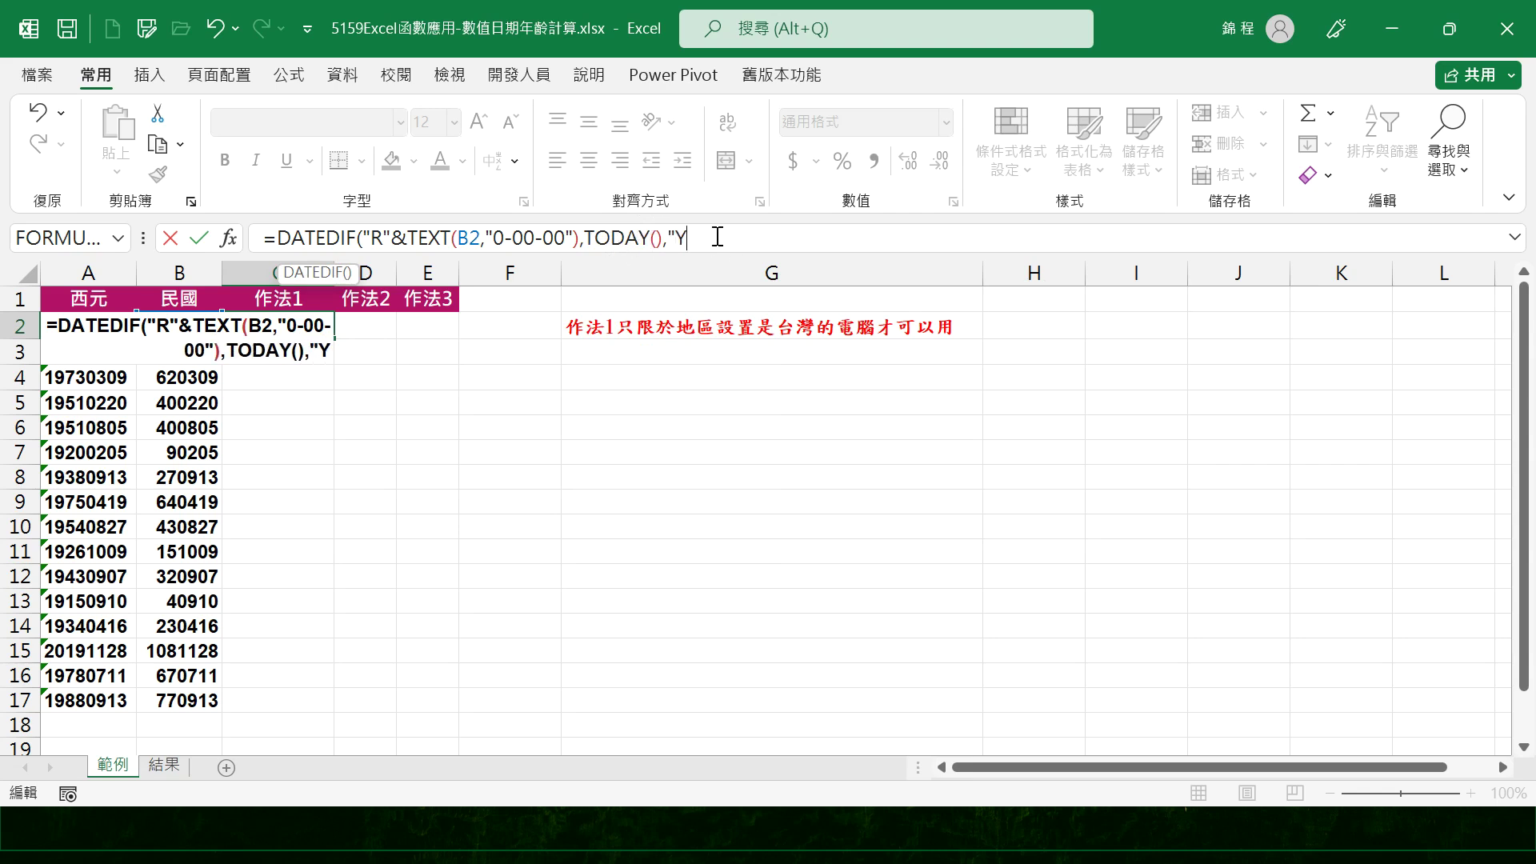
type("\")")
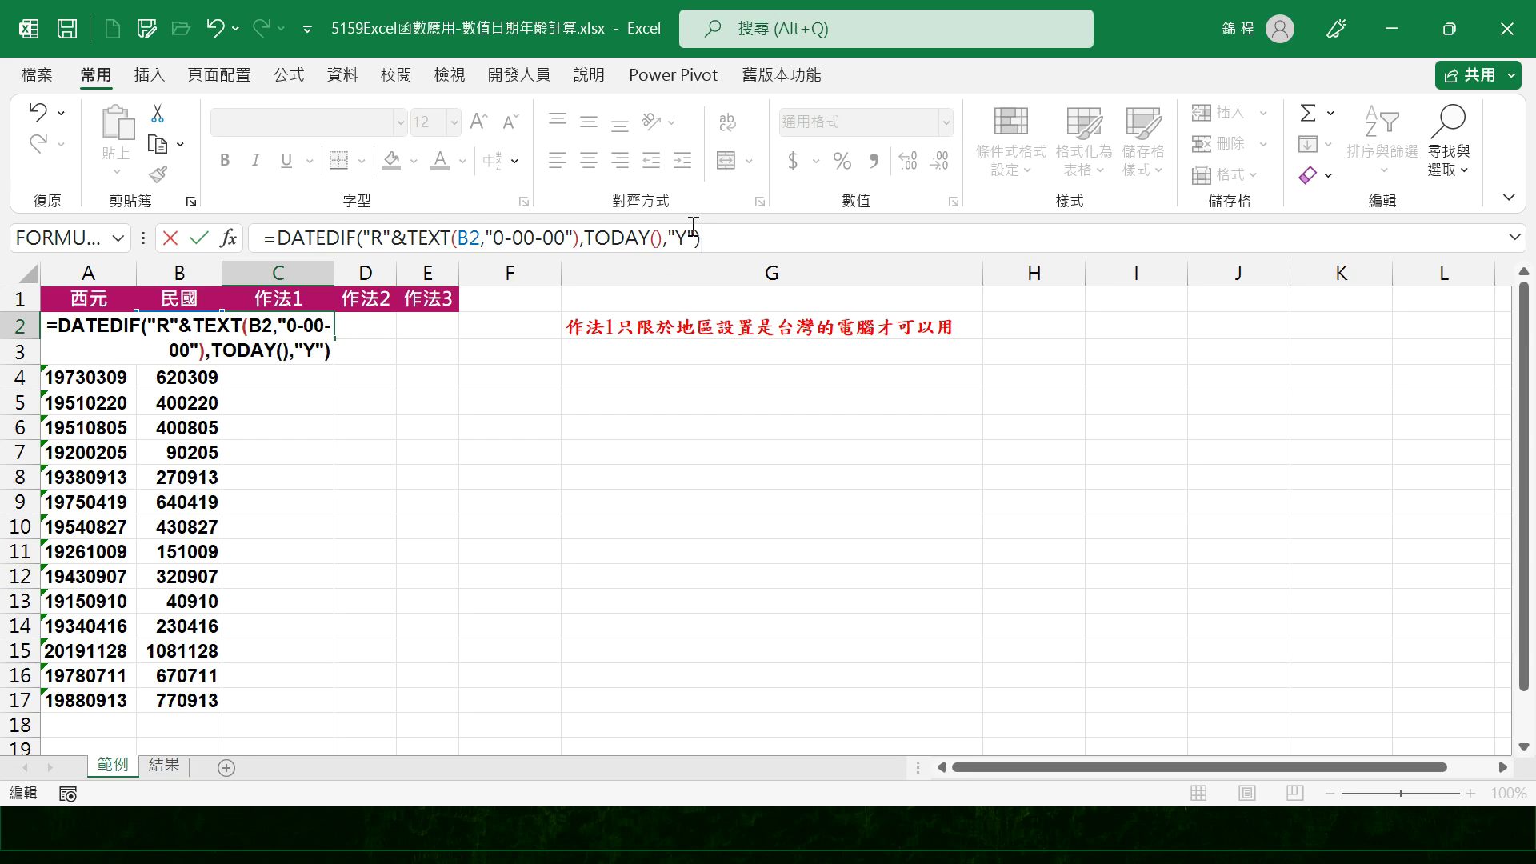
key("Return")
key("Up")
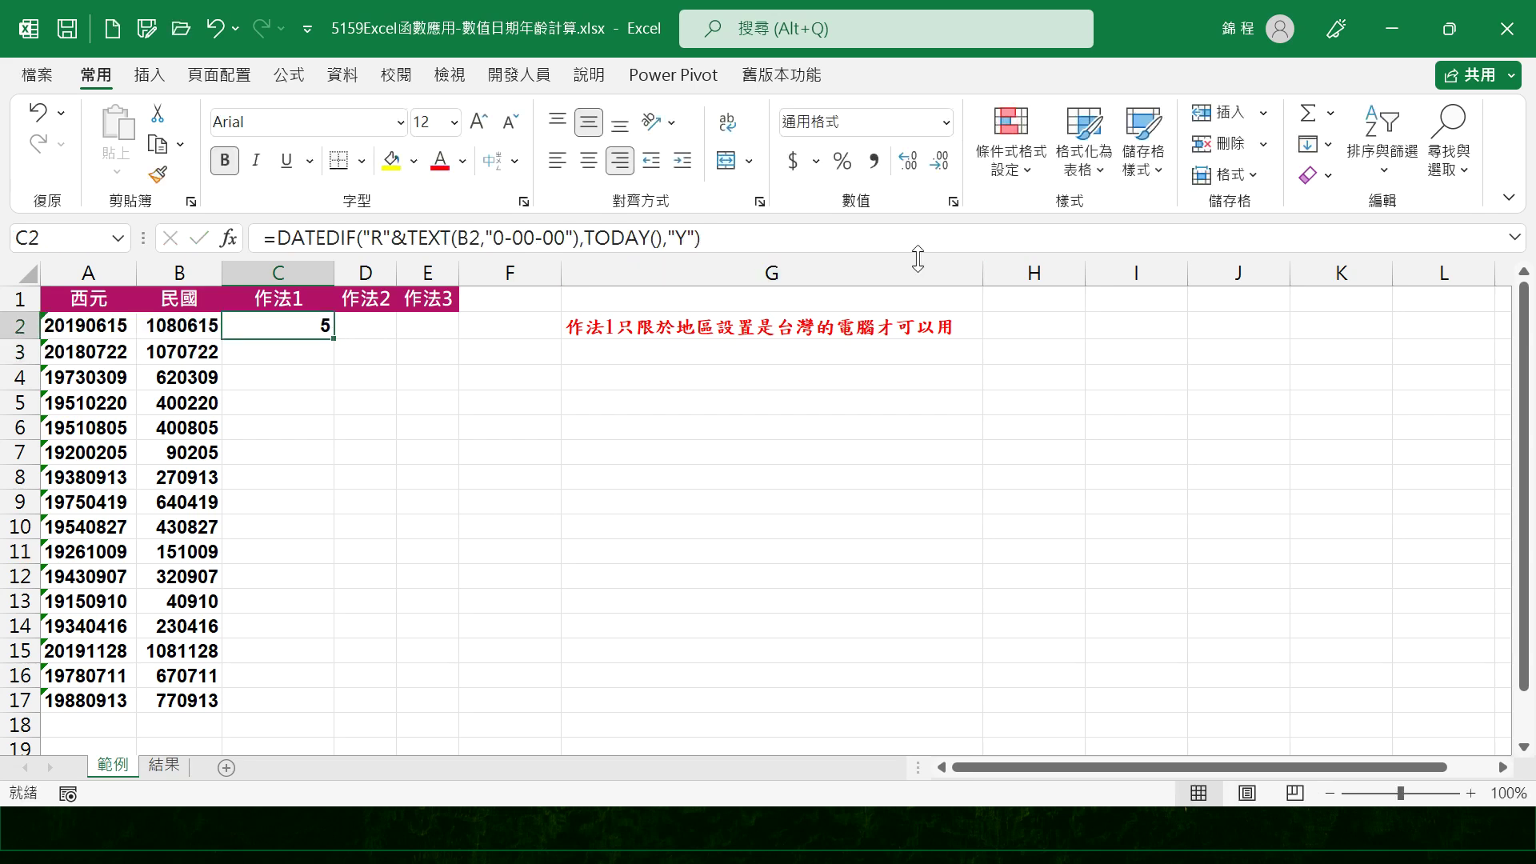
double_click(334, 341)
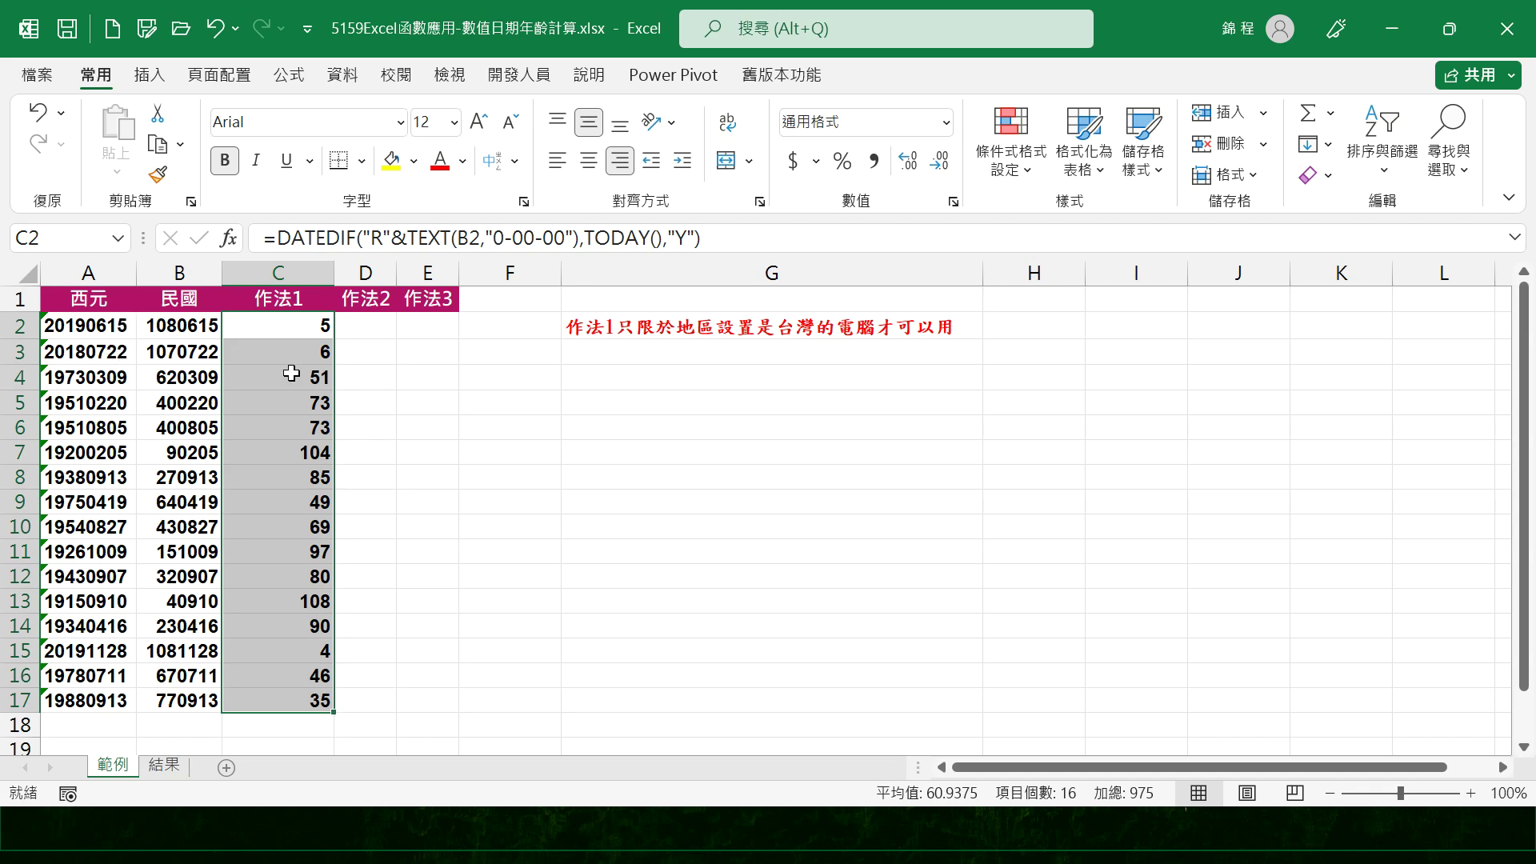
Begin a formula in D2 as =DATEDIF(TEXT(B2)+19110000,"0-00-00").
left_click(364, 319)
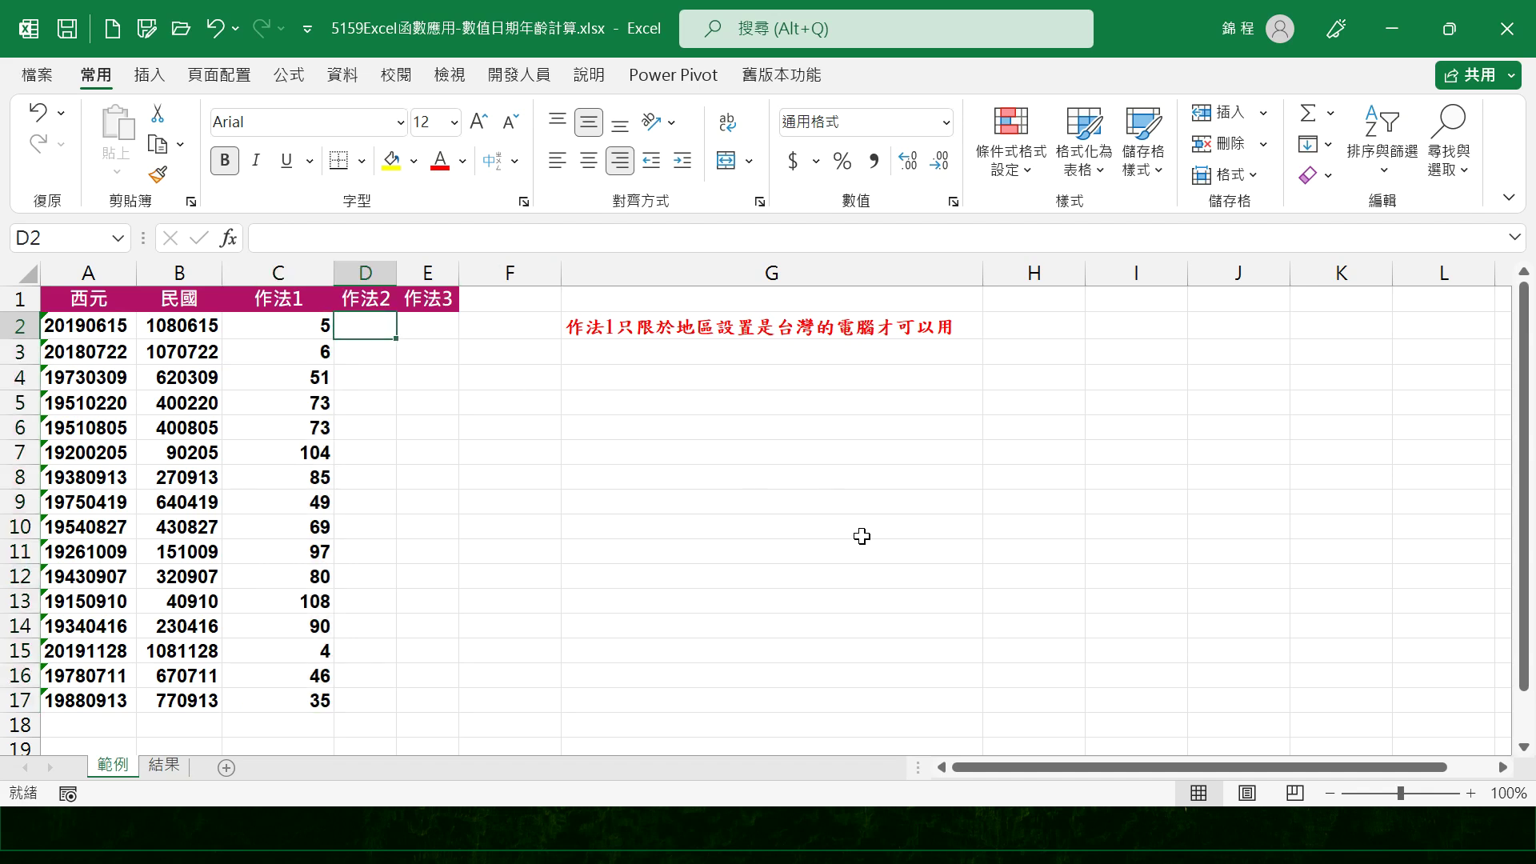
type("=DATEDIF(")
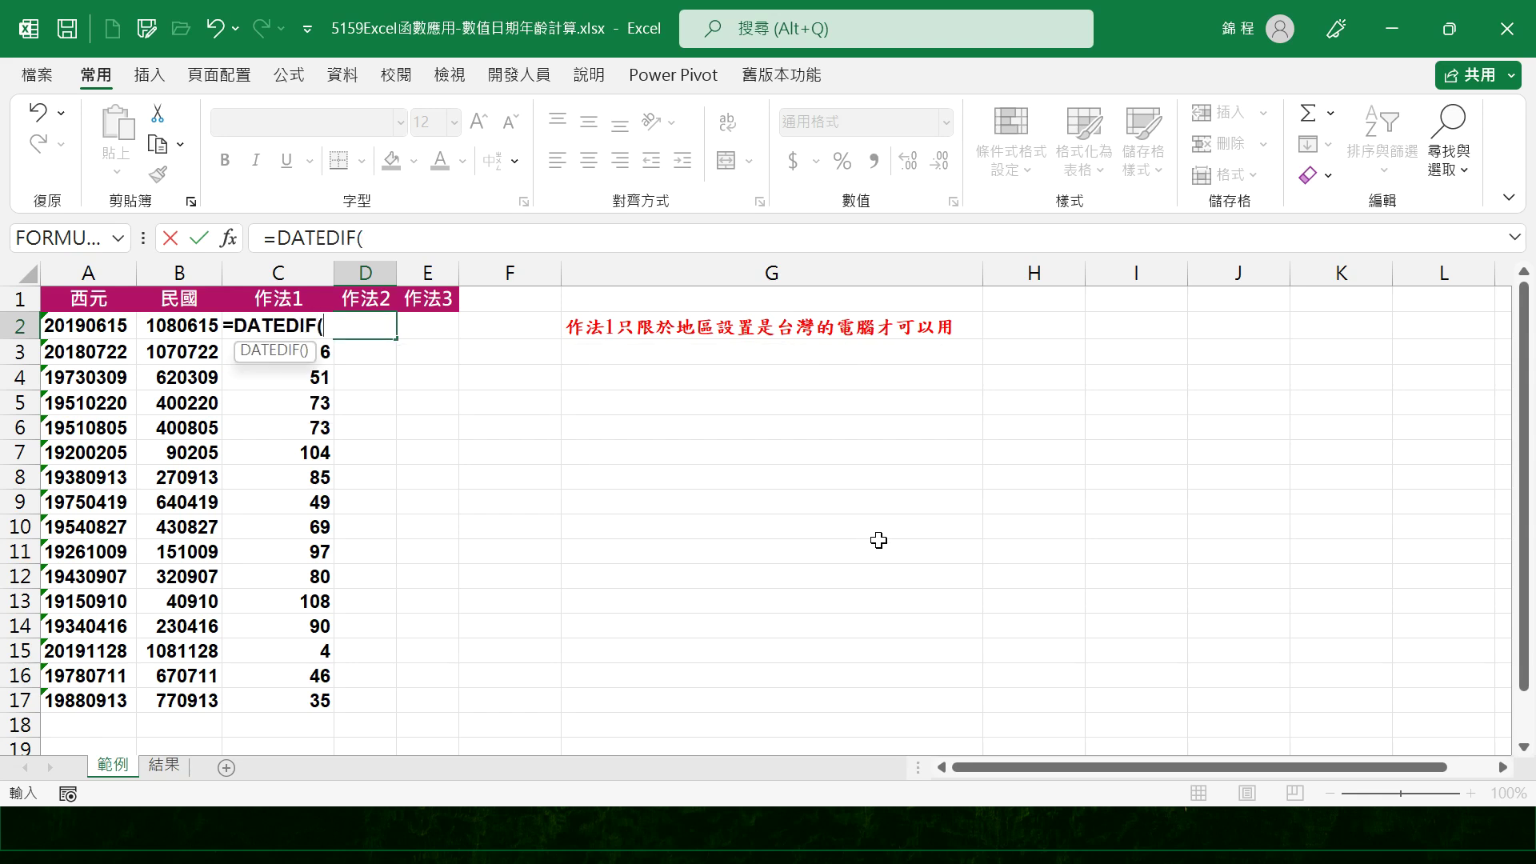
type("TE")
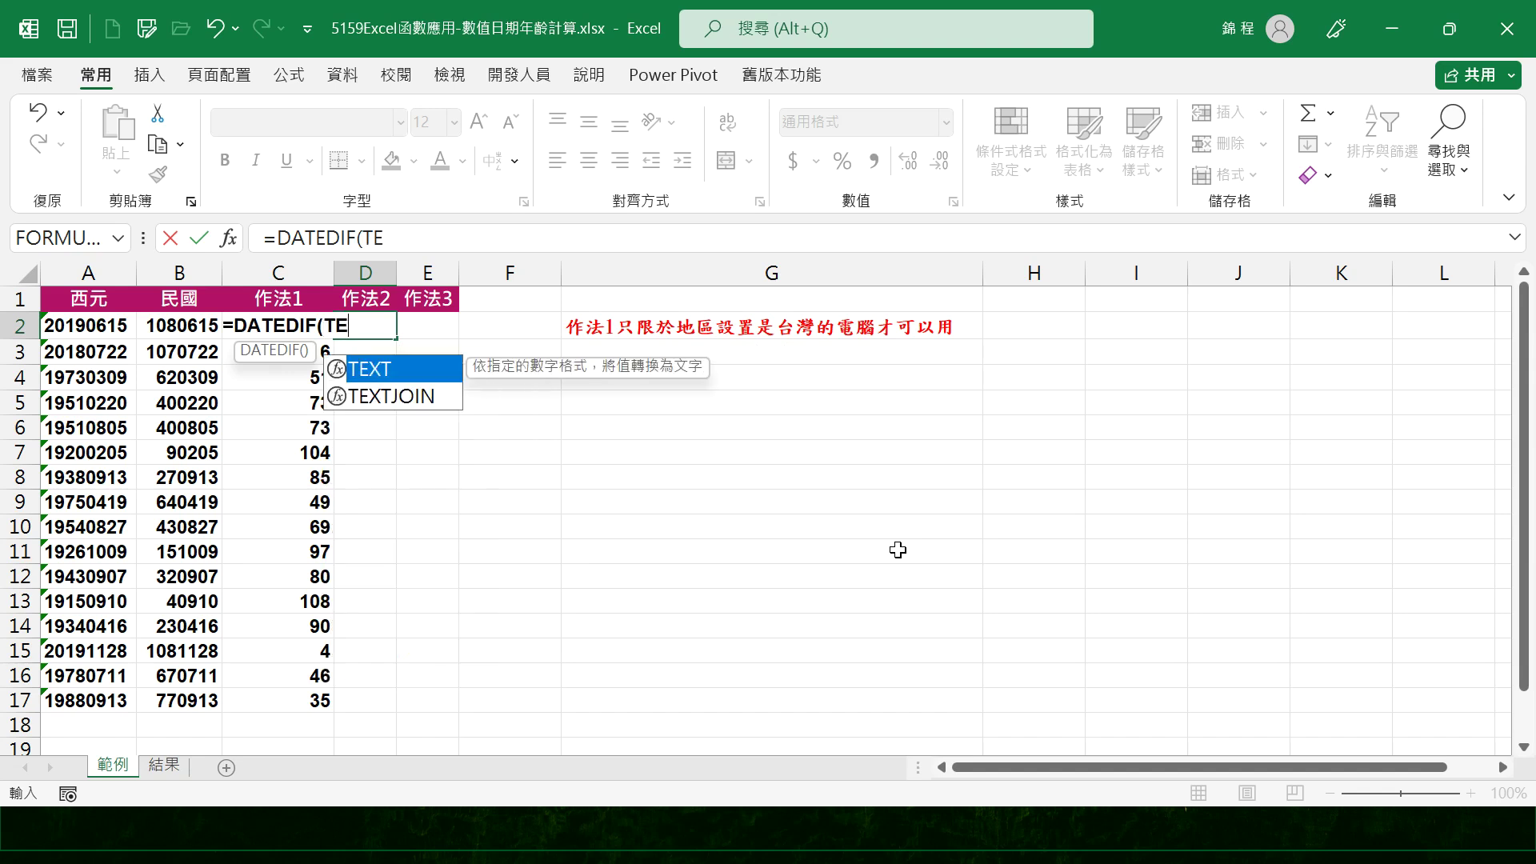
type("XT(")
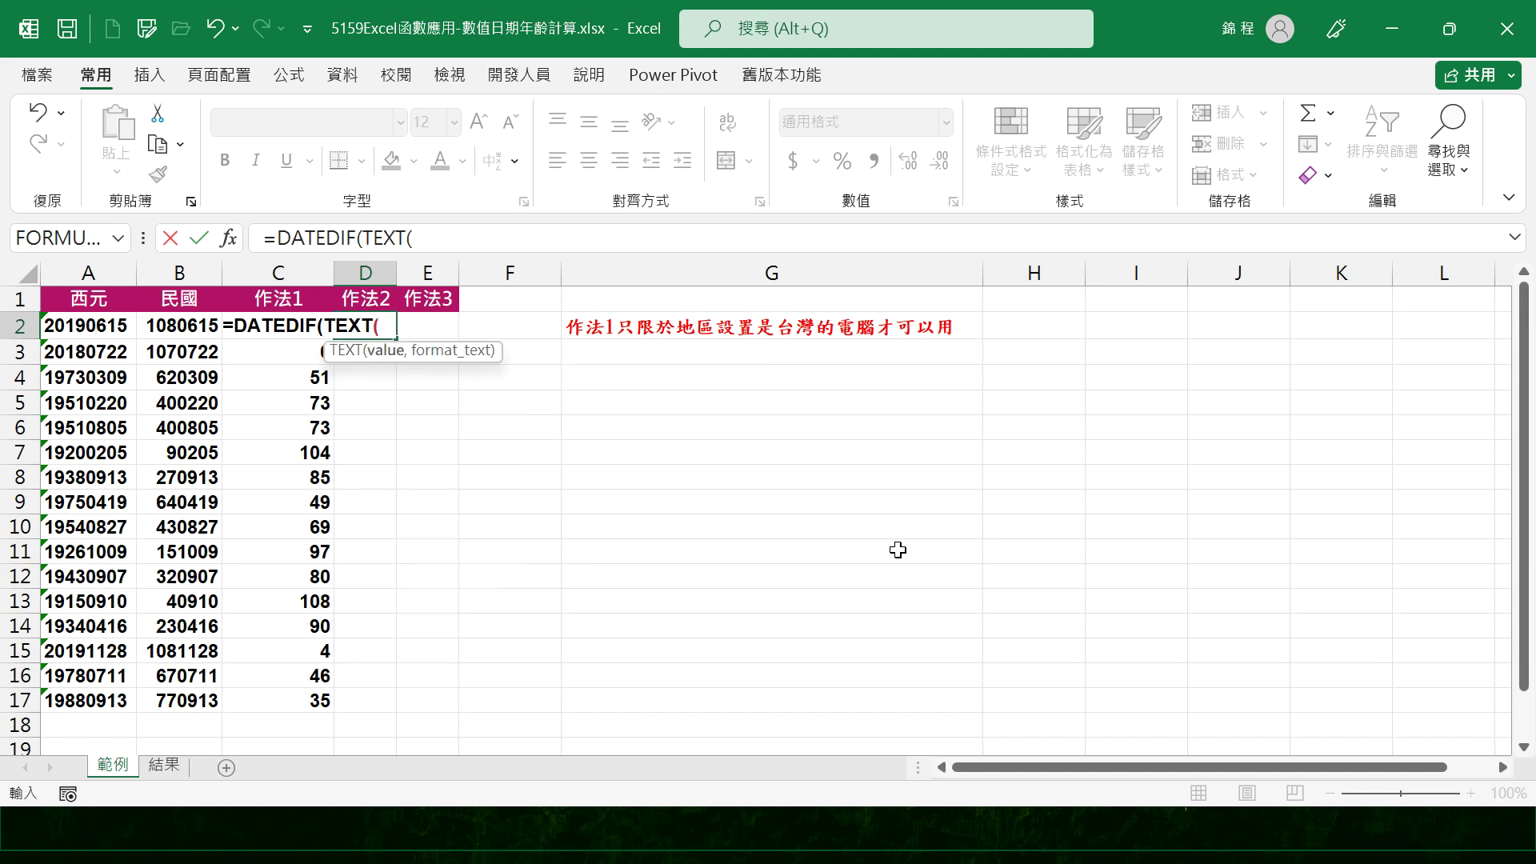
left_click(171, 325)
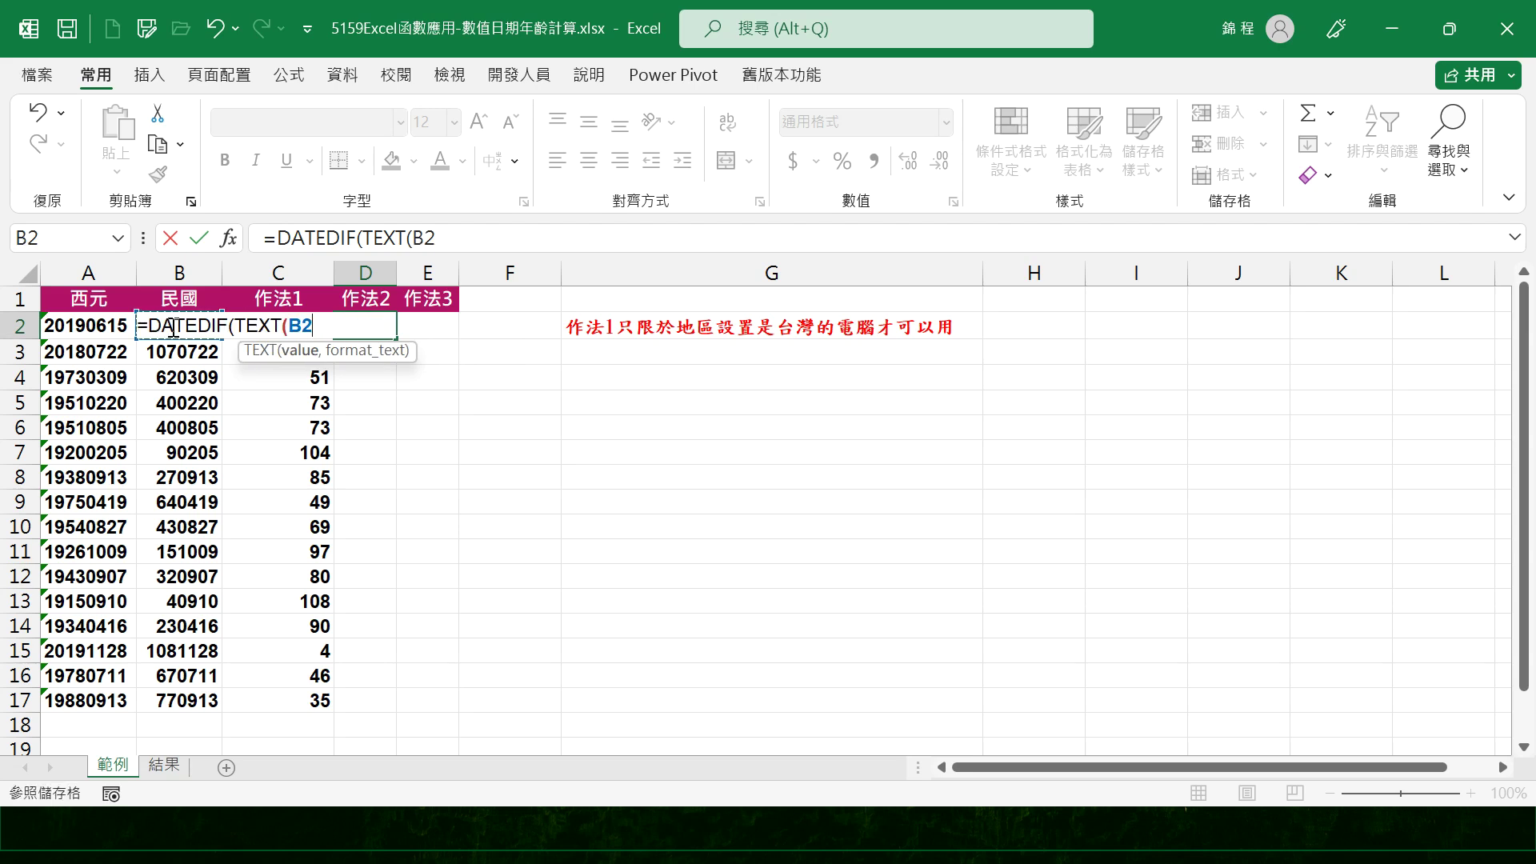
type(")+1911")
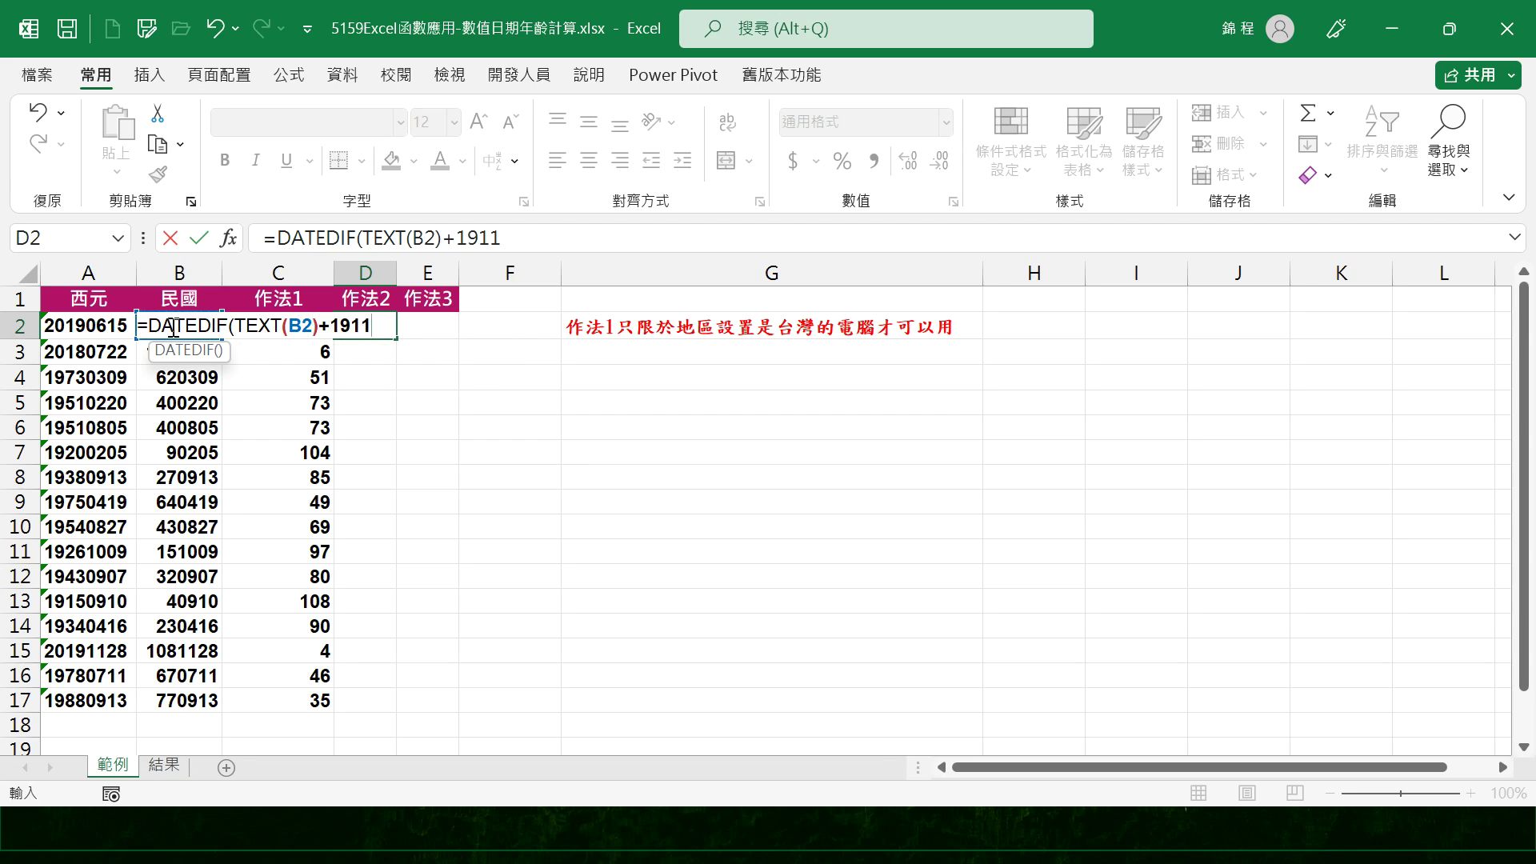
type("0000")
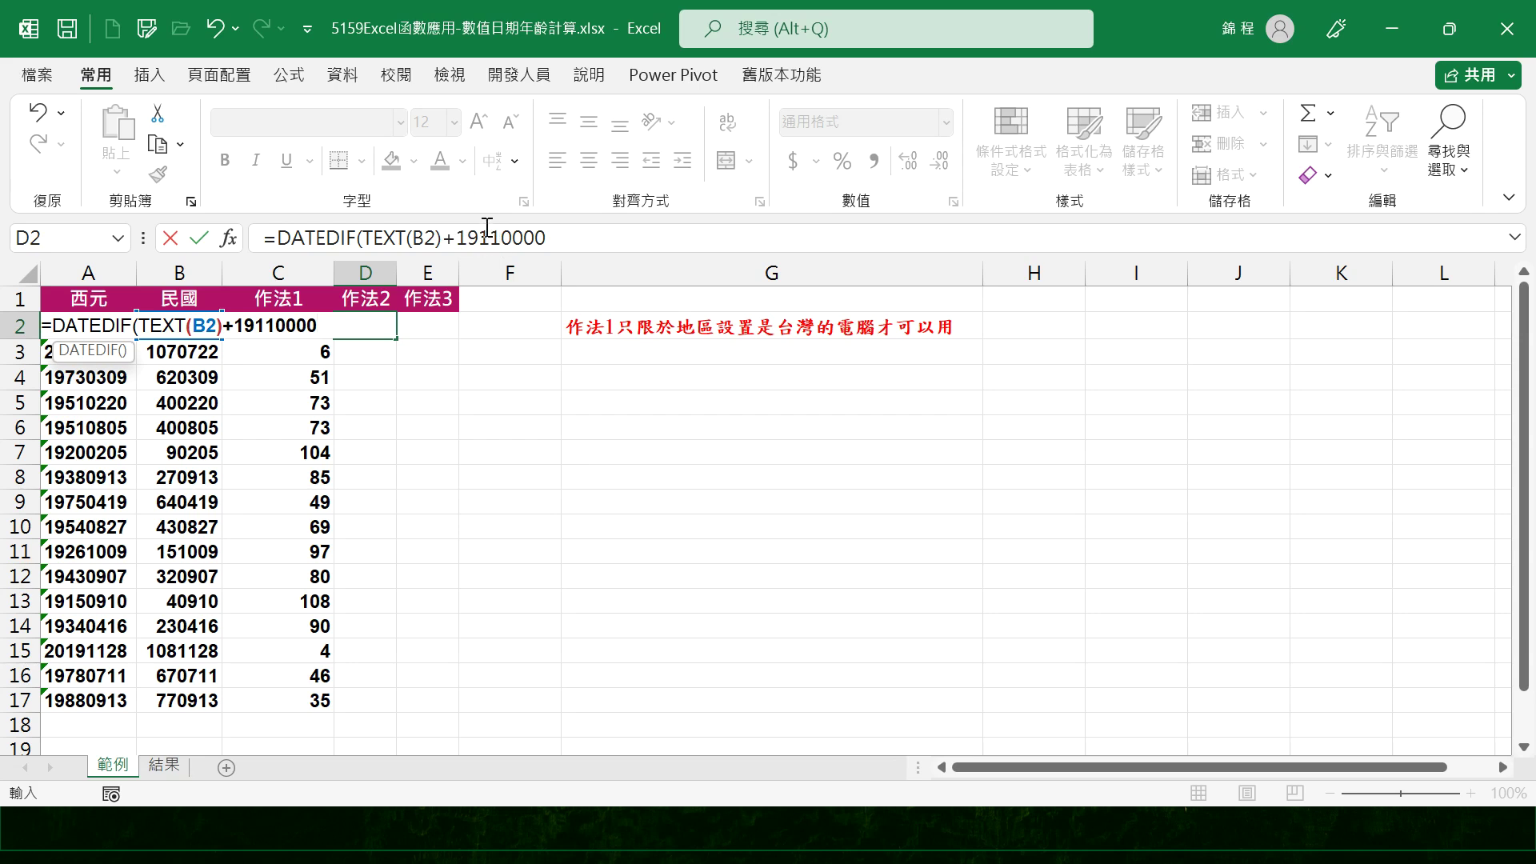
left_click(569, 240)
type(",\"0-0")
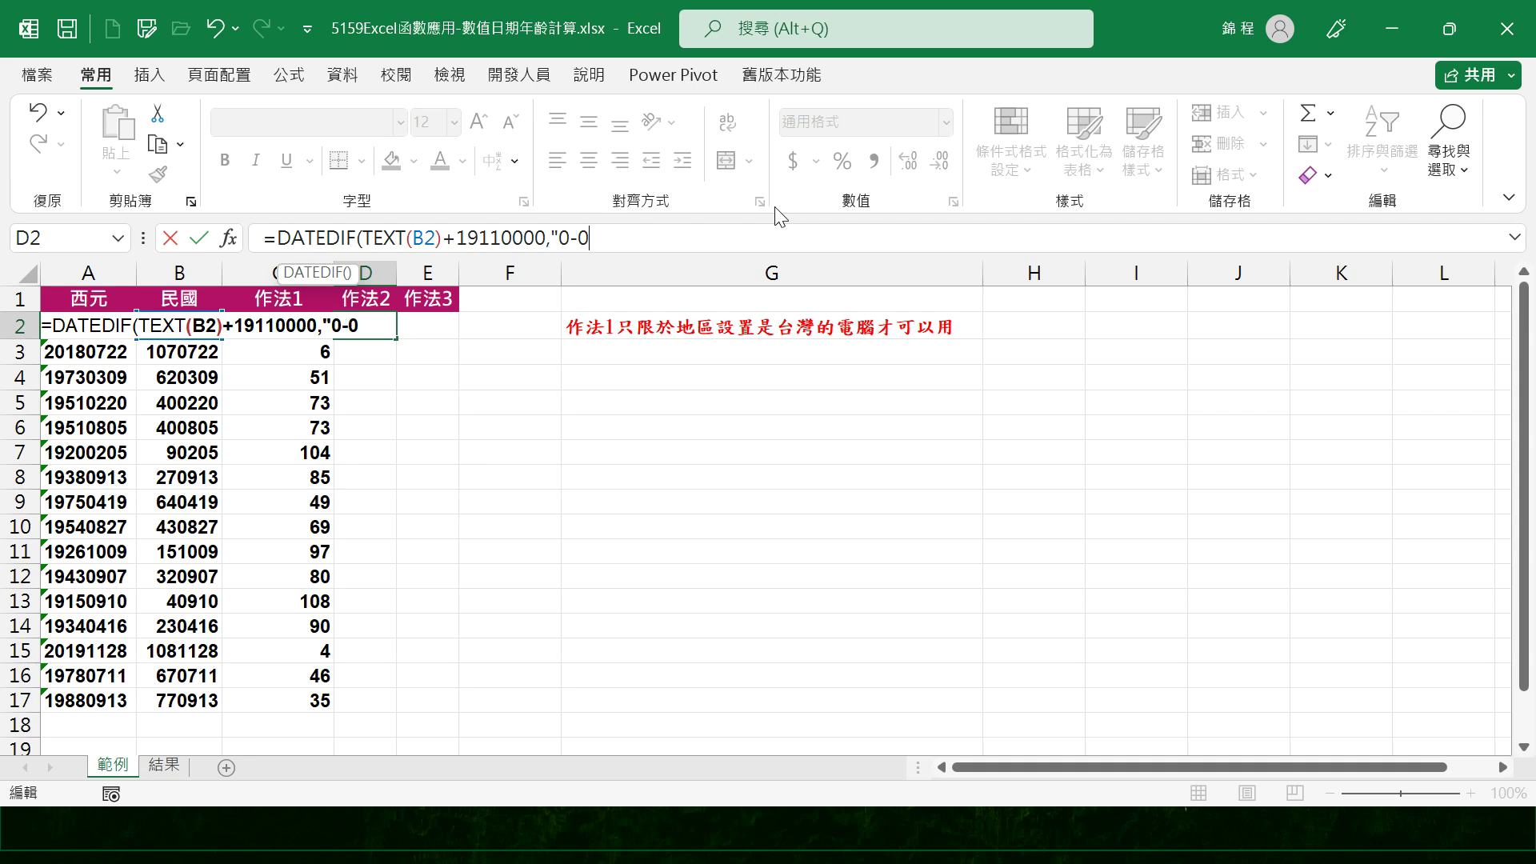
type("0-00\")")
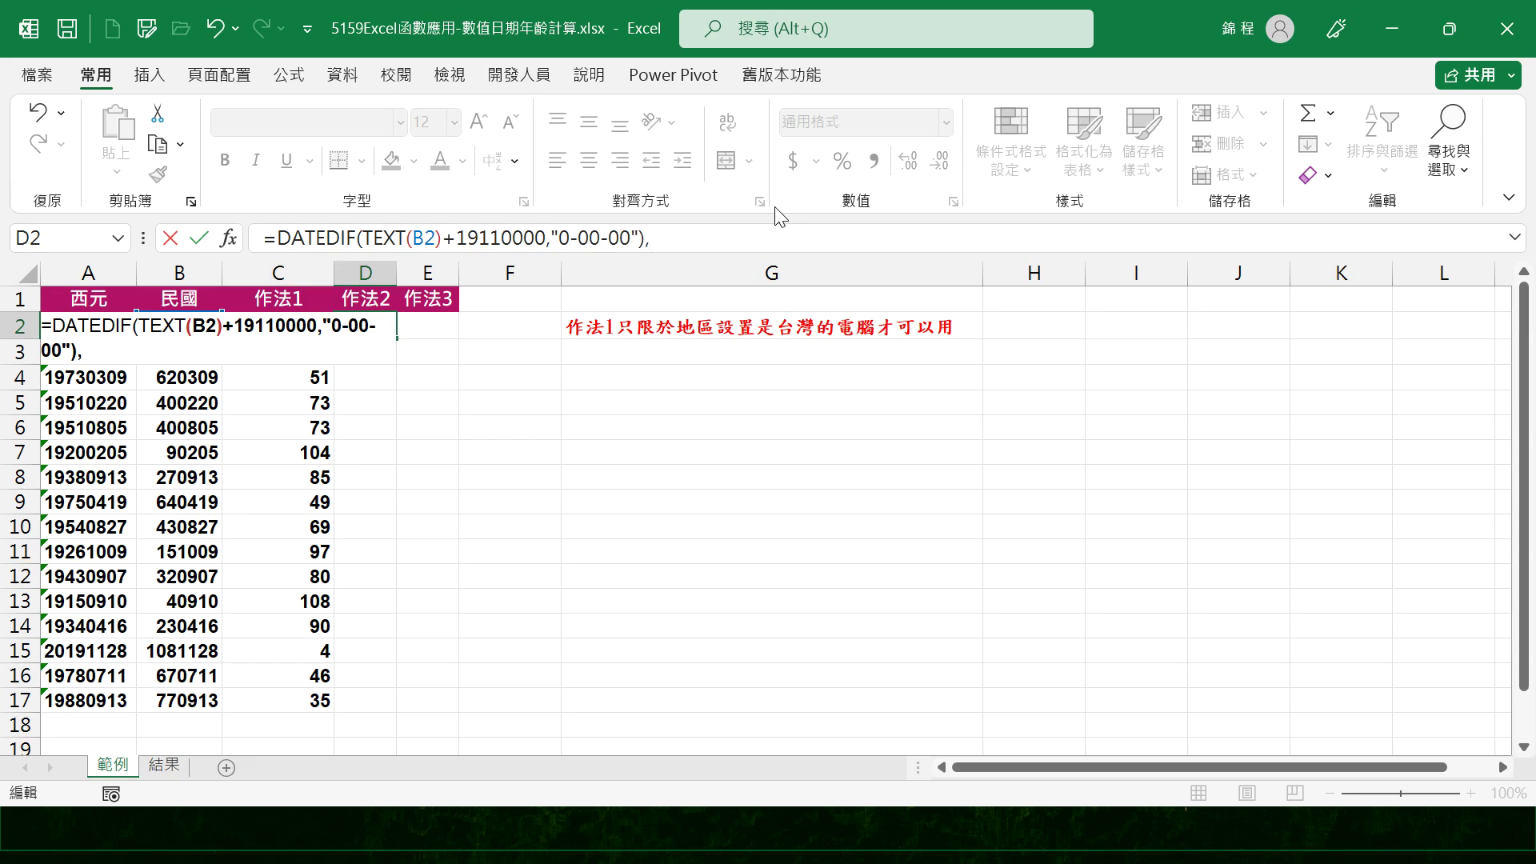
Add TODAY() as end date and "Y" as unit to the D2 formula, close it and try to enter it.
type(",T")
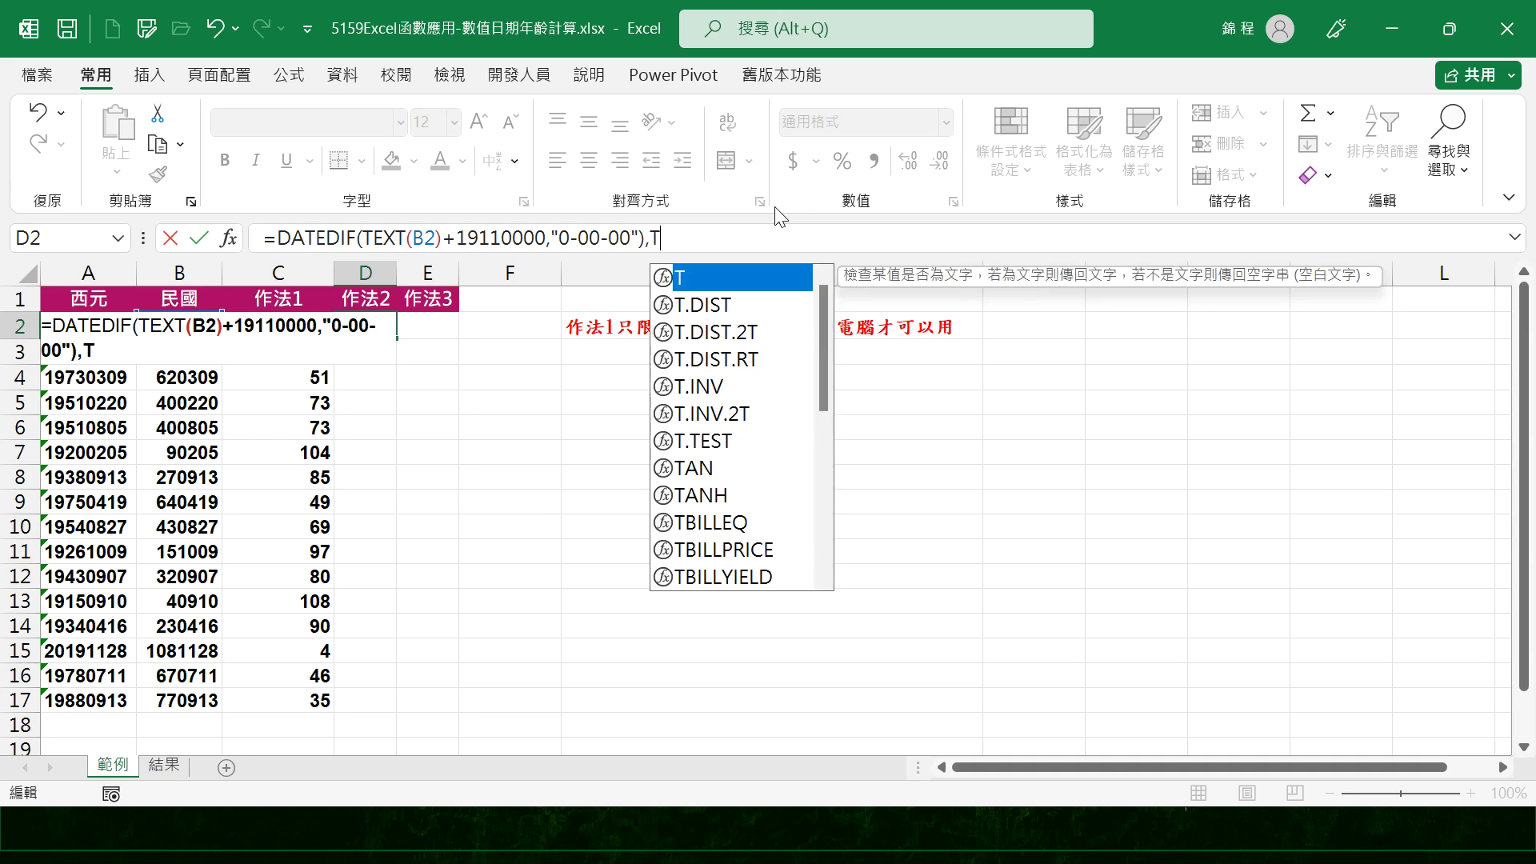
type("ODAY()")
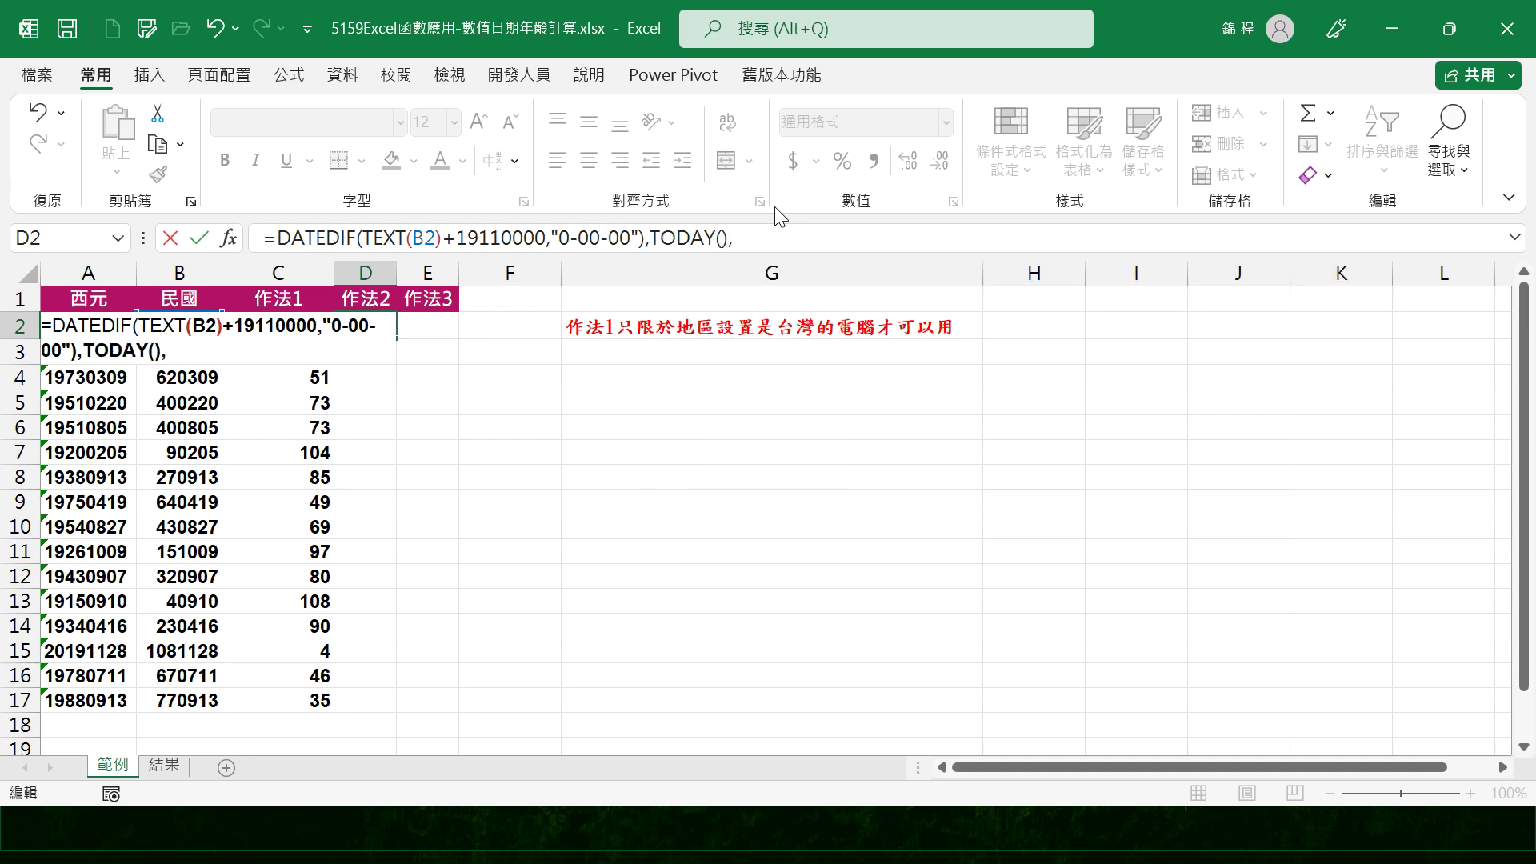
type(",\"Y\")")
key("Return")
key("Return")
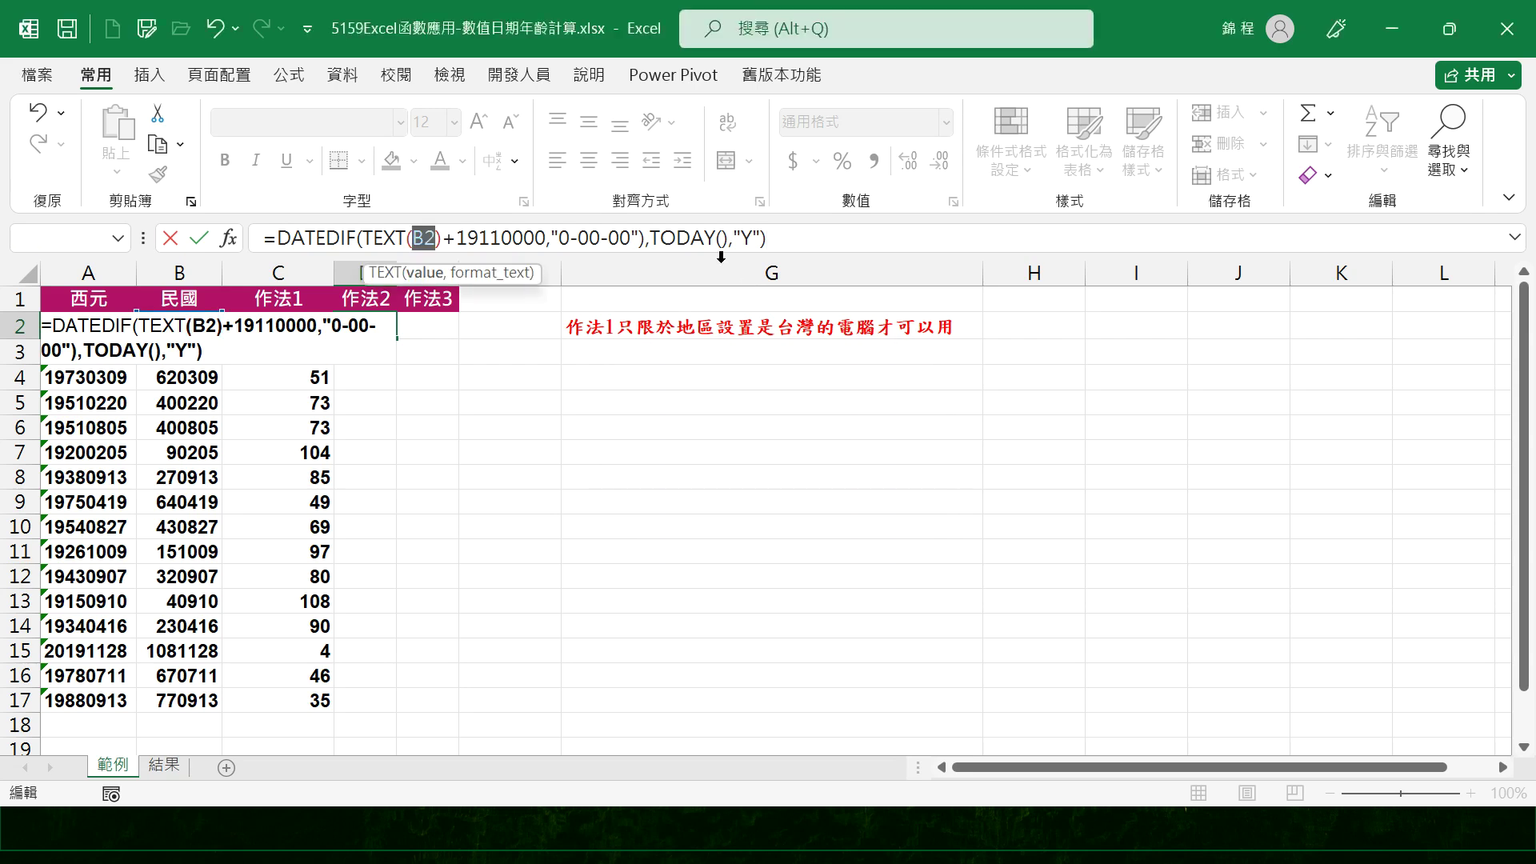
Remove the closing parenthesis after B2 in the D2 formula, enter it and fill it down to D17.
left_click(438, 238)
key("Delete")
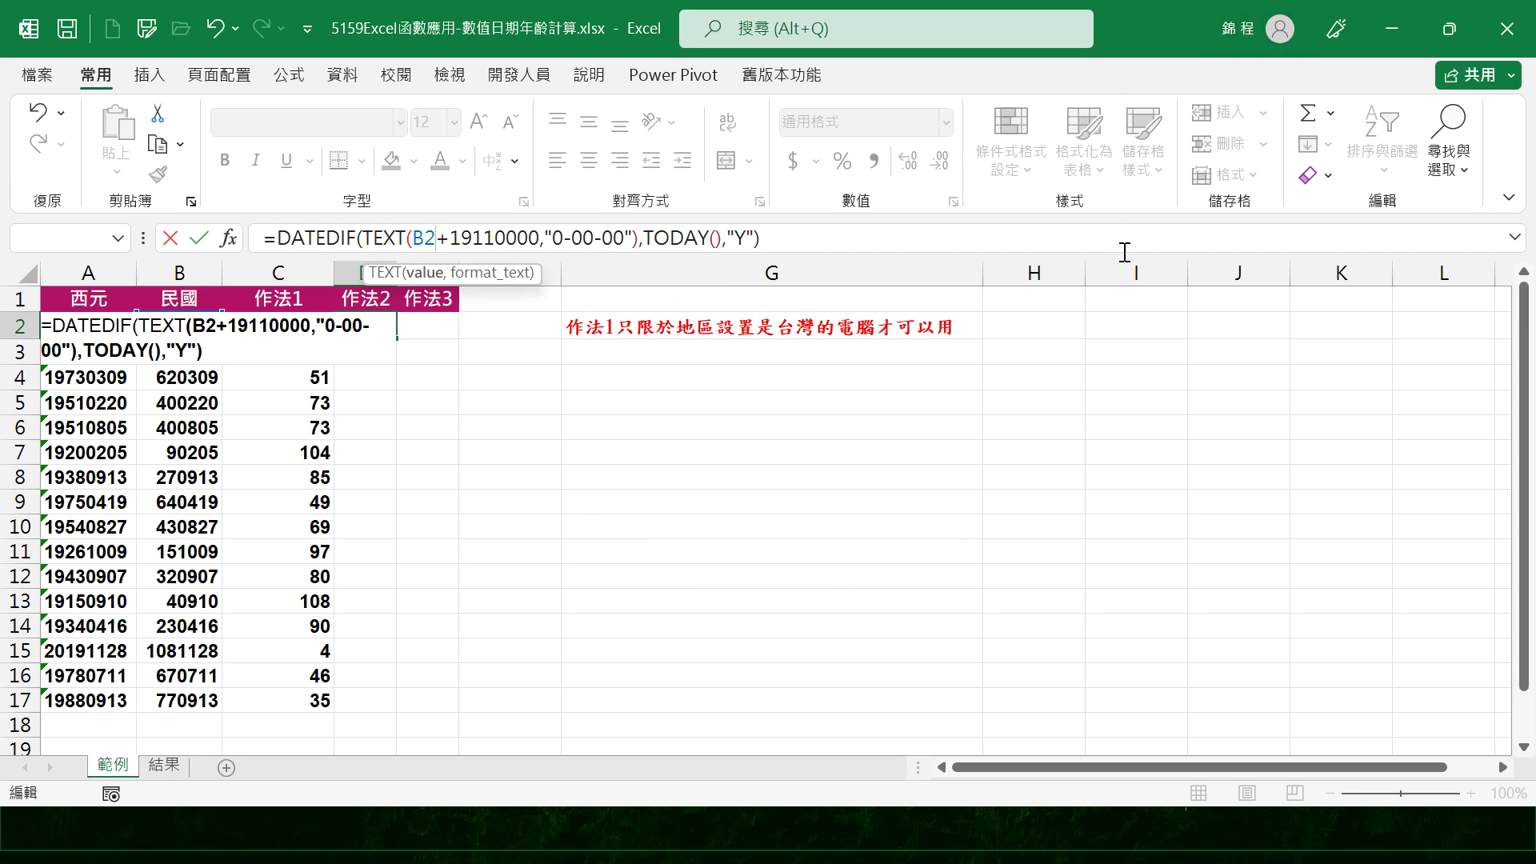
key("Return")
key("Up")
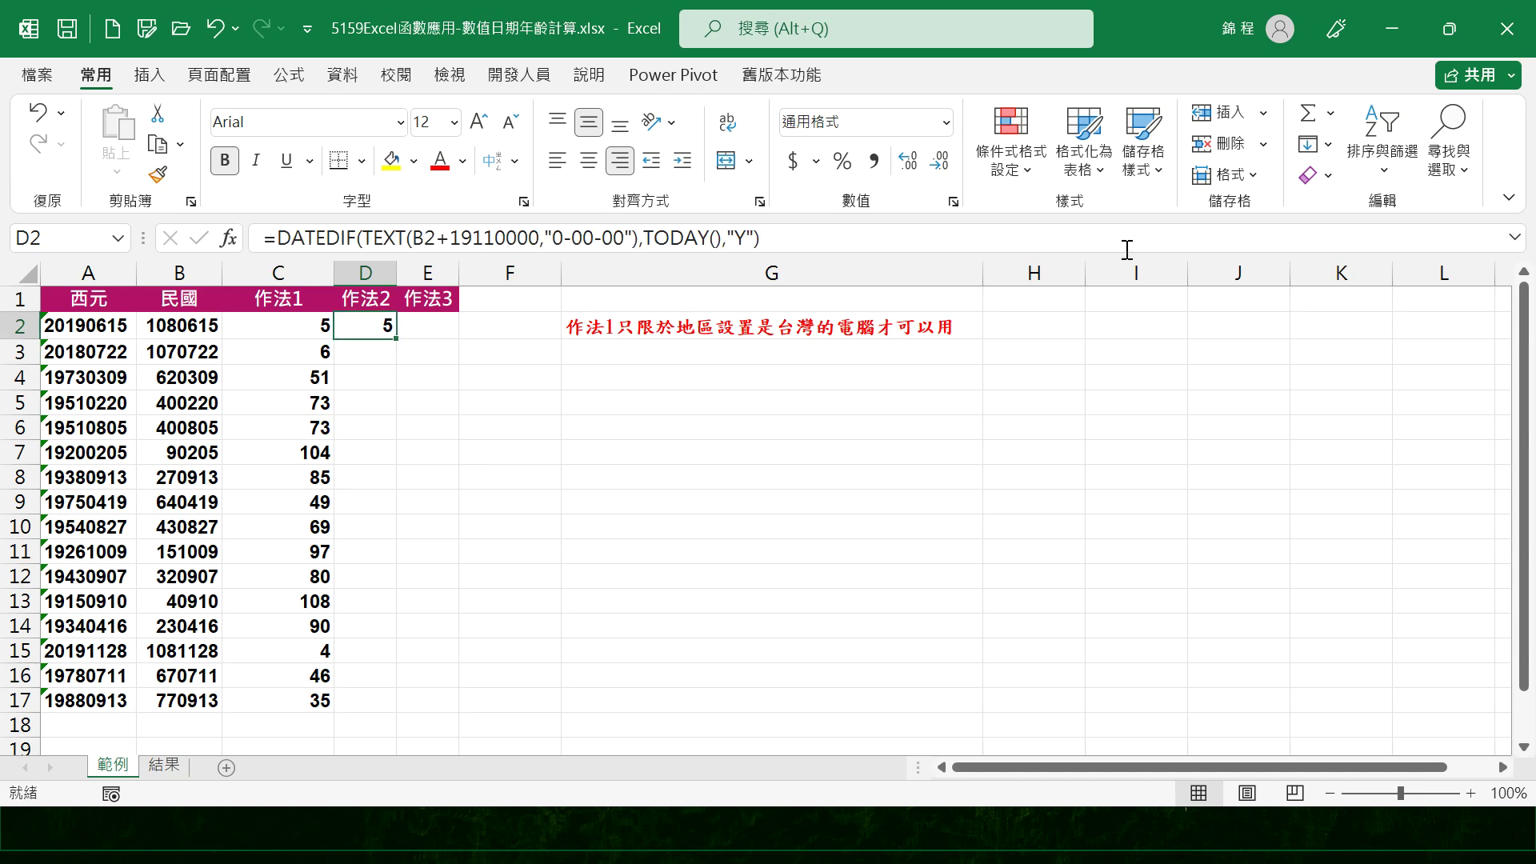
double_click(395, 340)
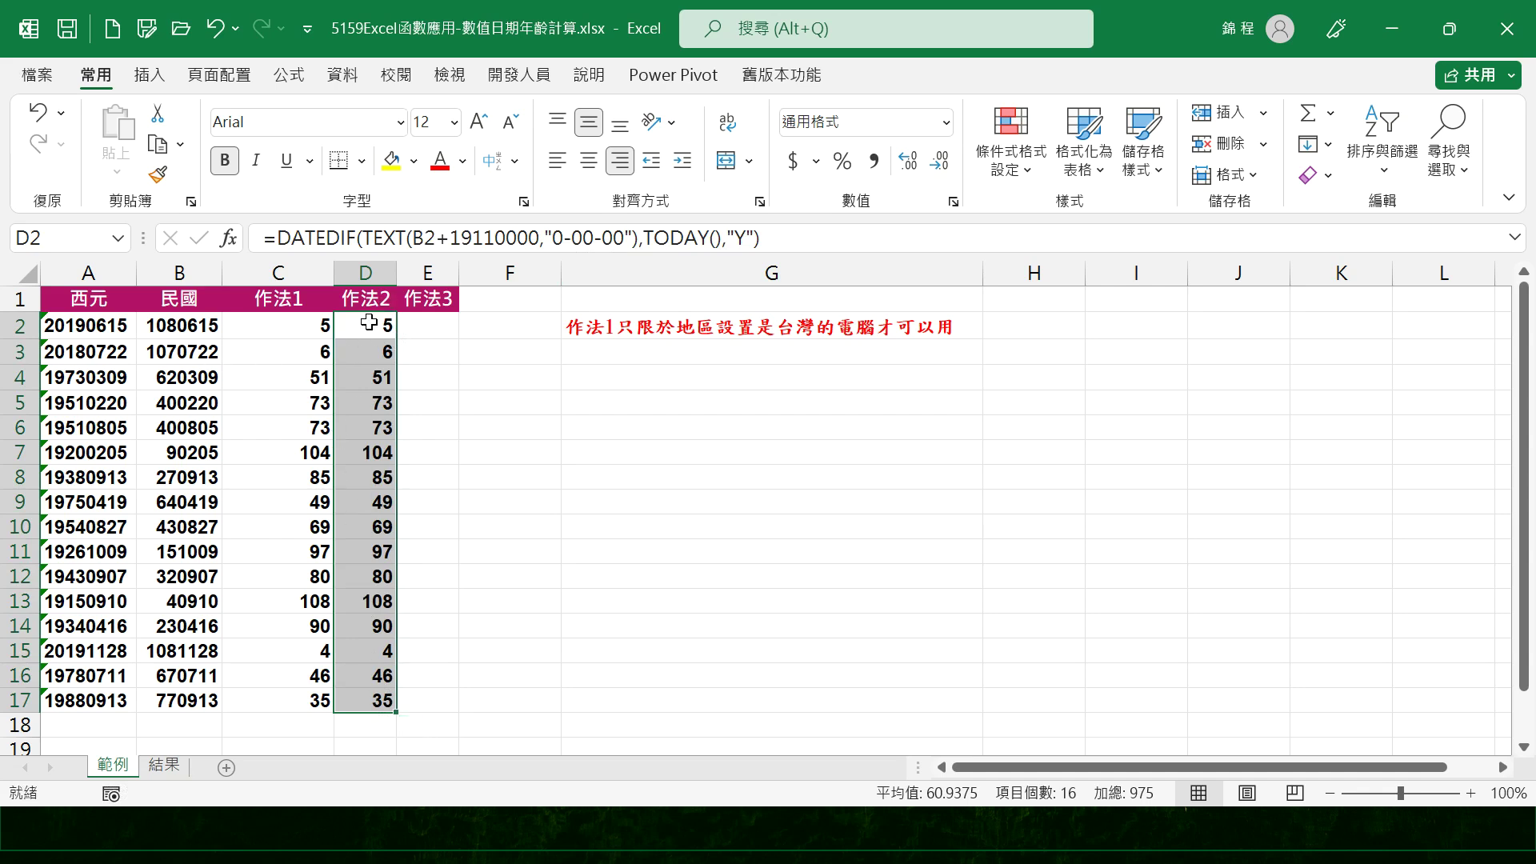
Review the 作法1 formula in C2 and the 作法2 formula in D2.
left_click(288, 330)
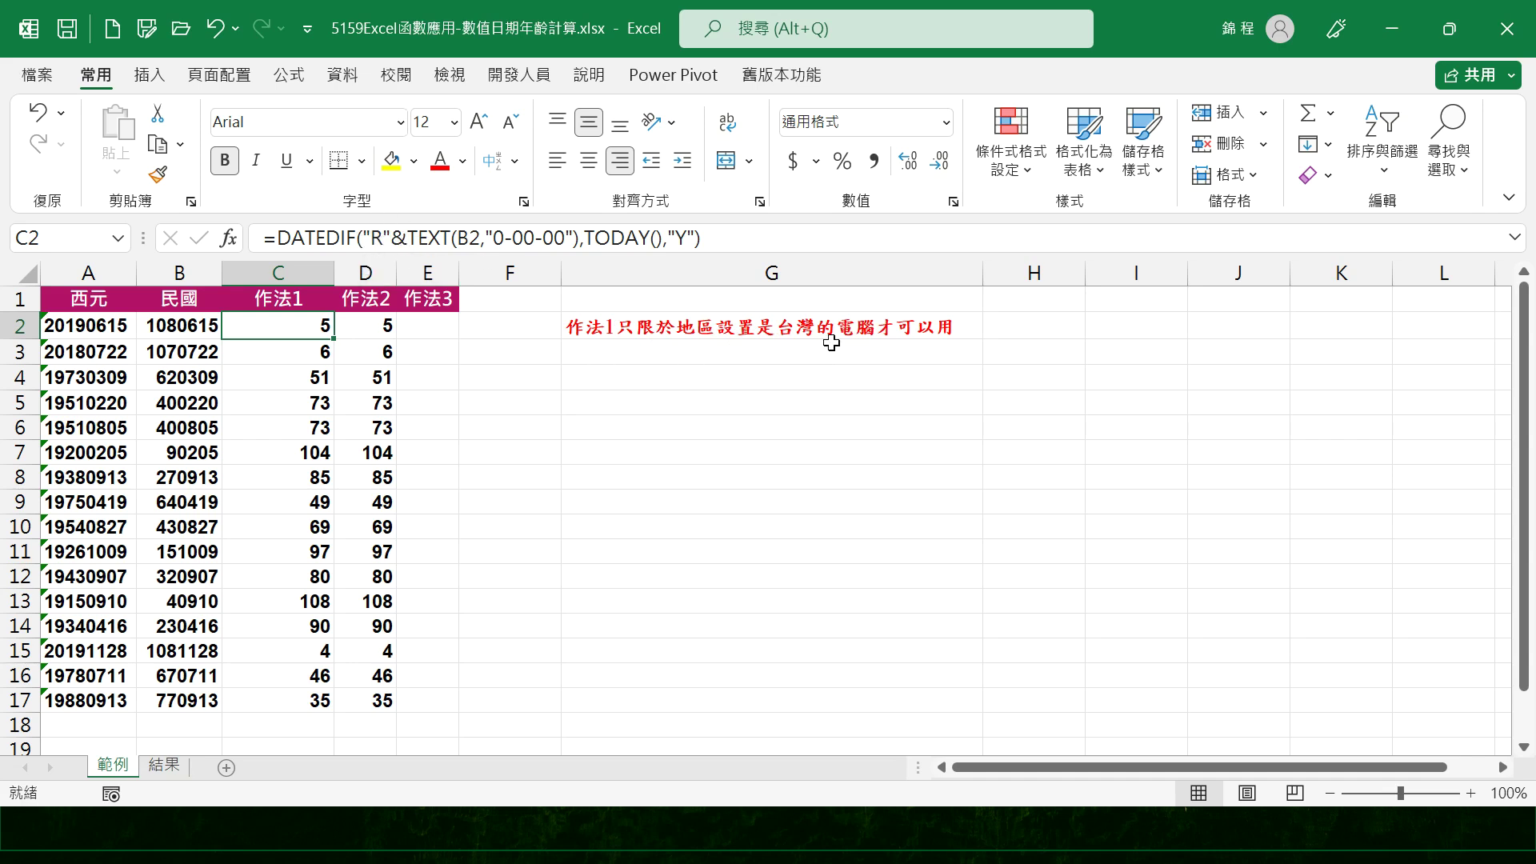
left_click(376, 323)
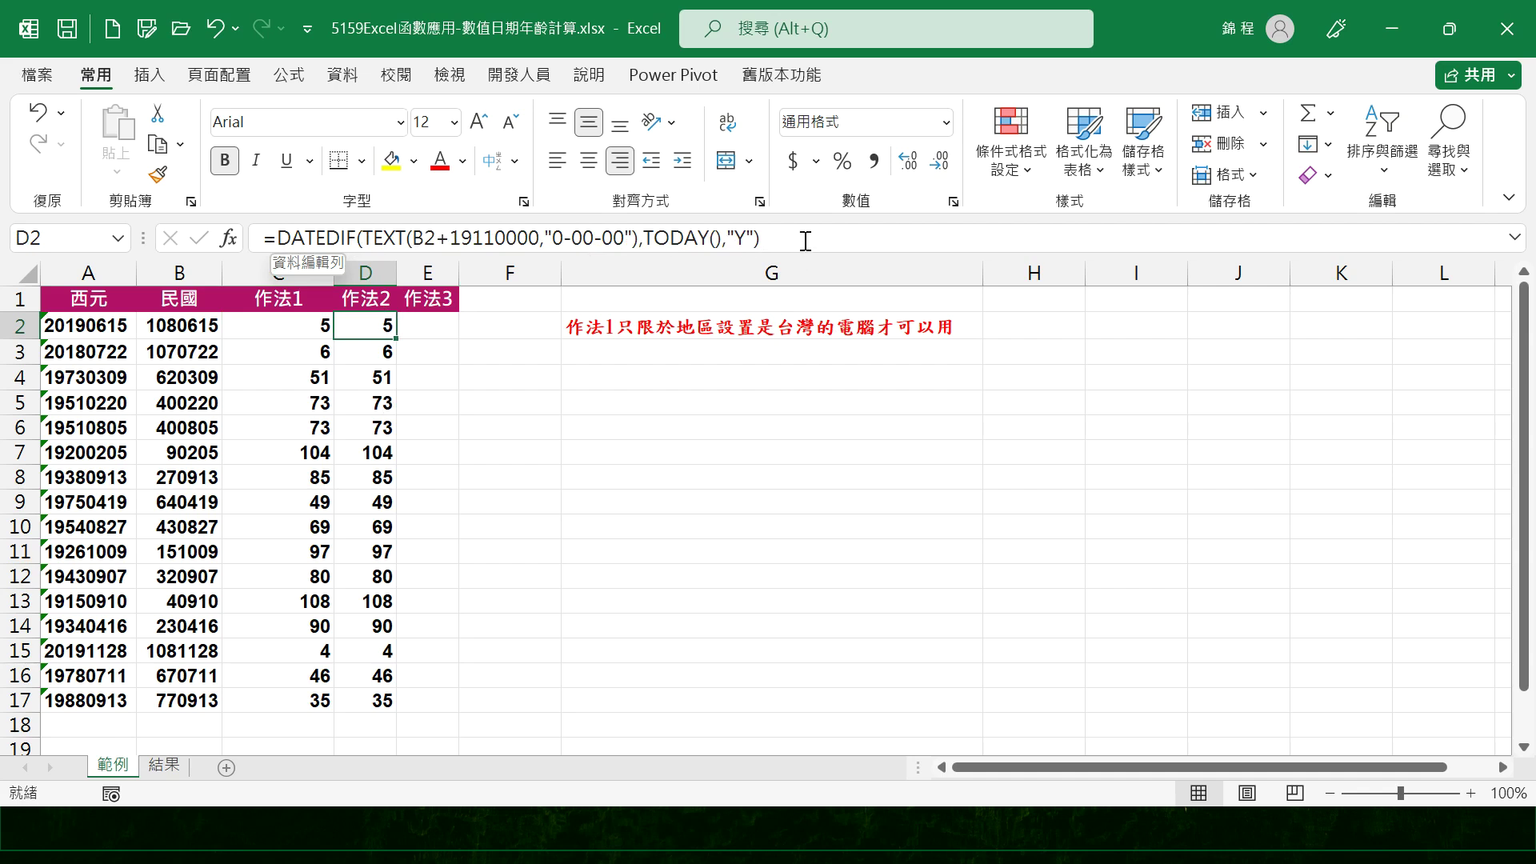
Begin a formula in E2 as =DATEDIF(TEXT(A2,"0-00-00"), taking the start date from the 西元 column.
left_click(429, 329)
left_click(377, 326)
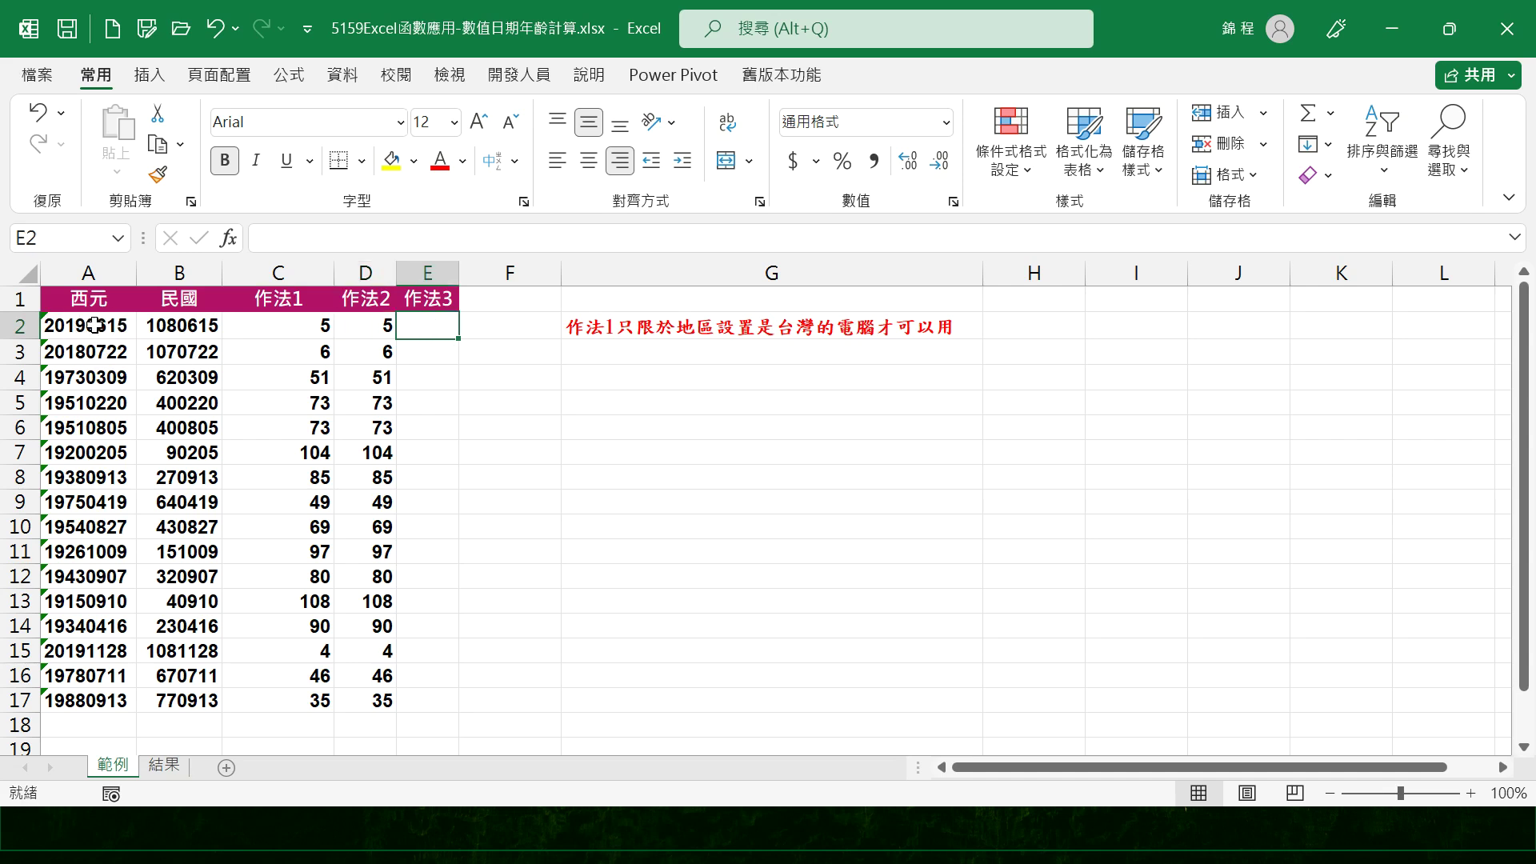
type("=")
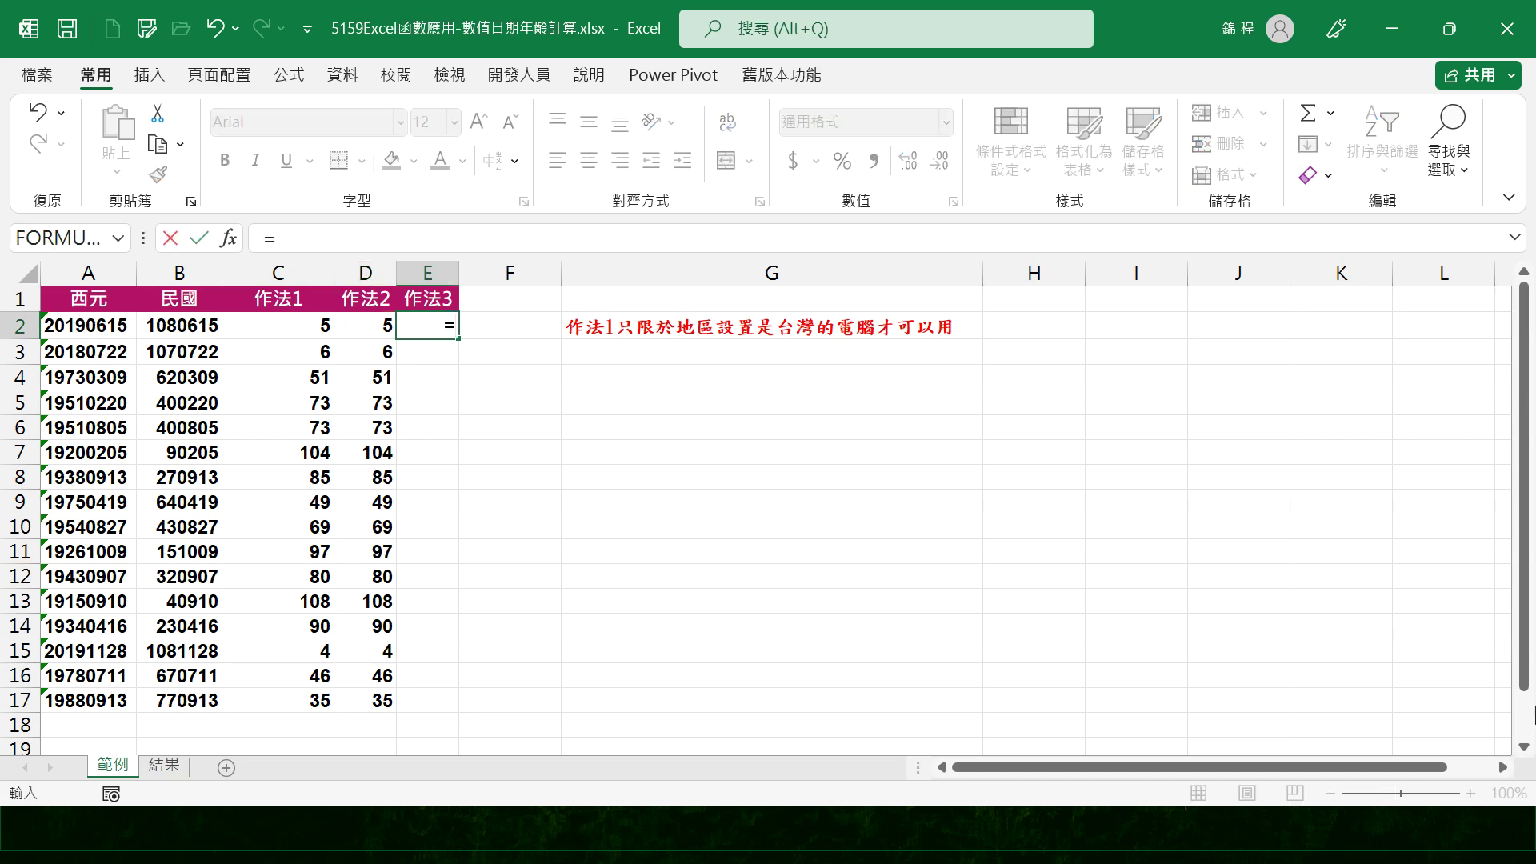
type("DATEDIF")
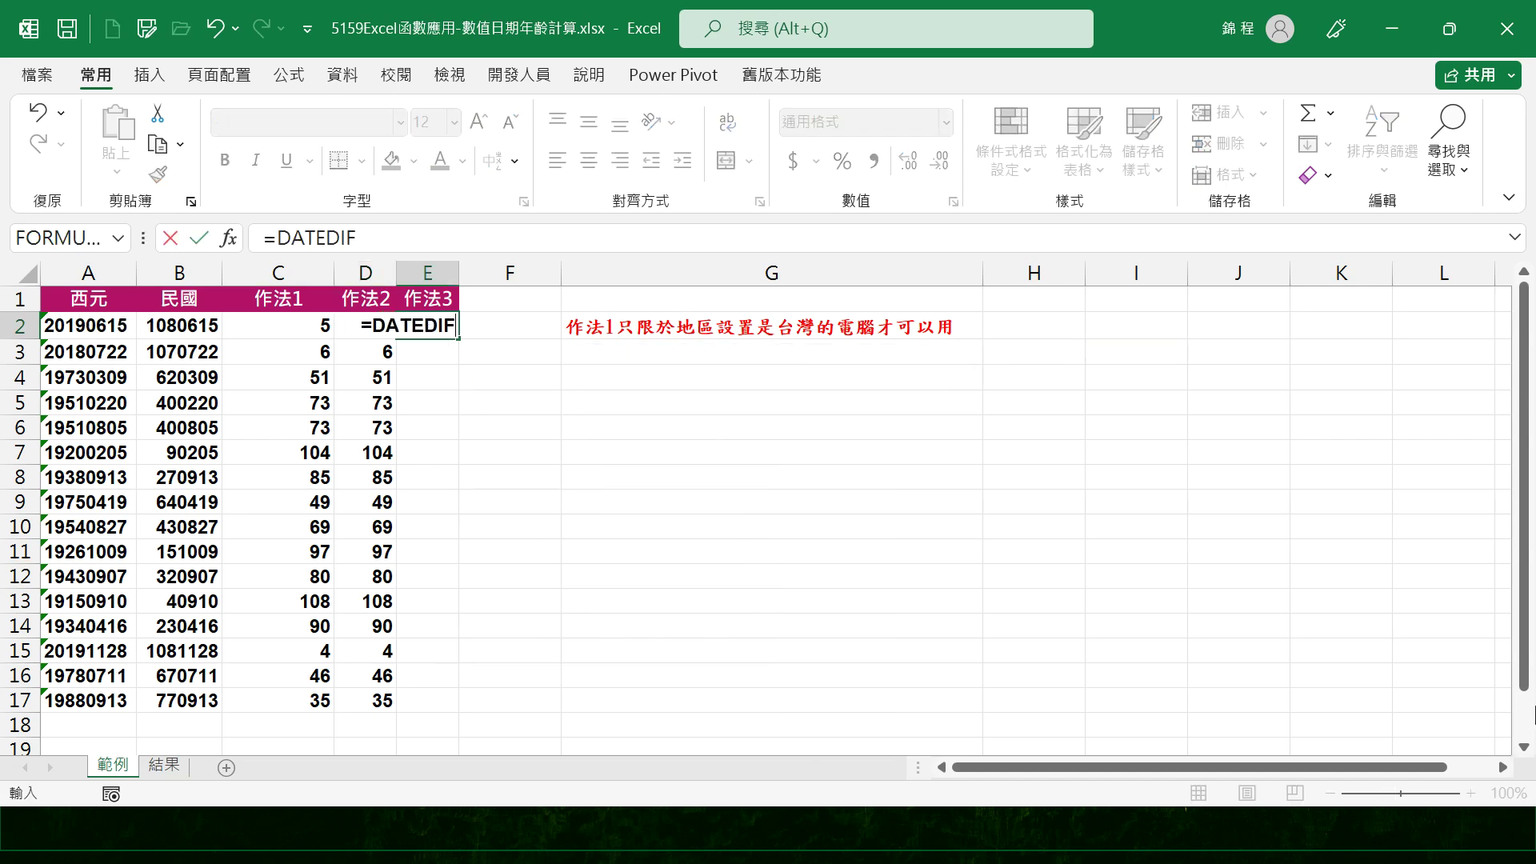
type("(TEXT")
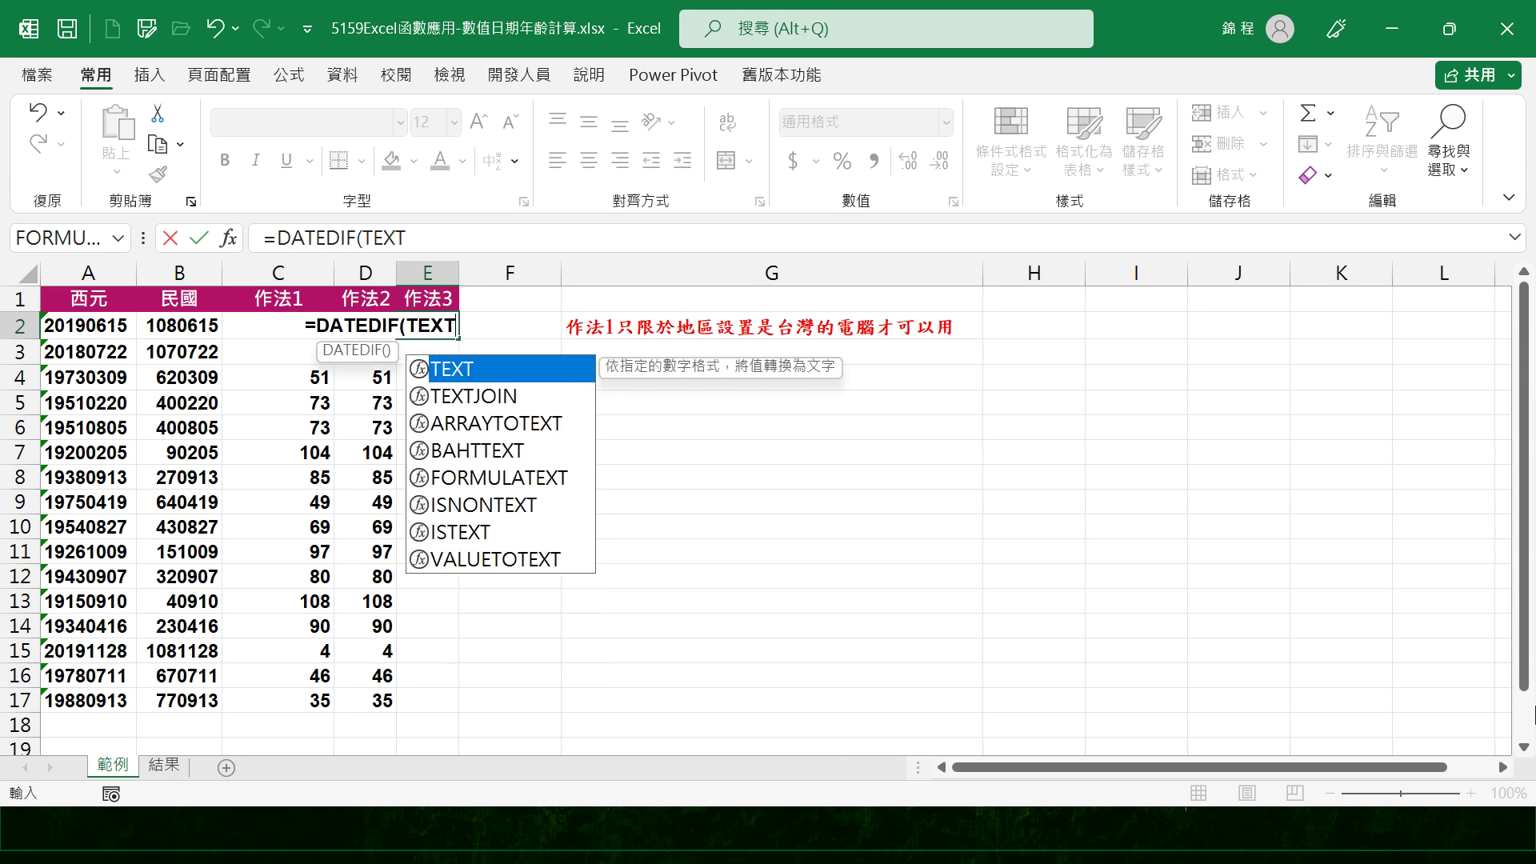
type("(")
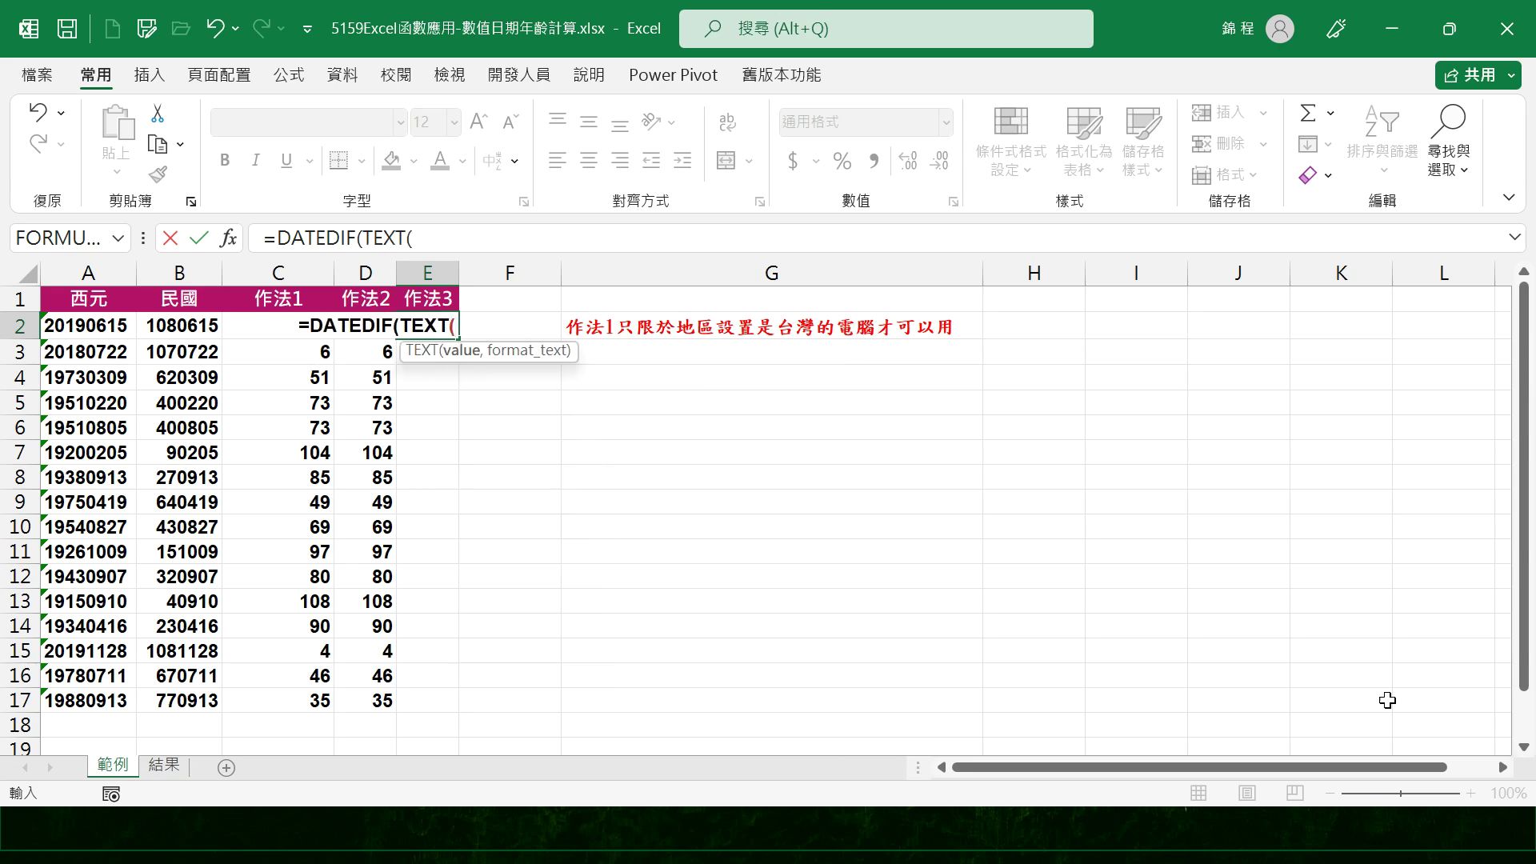
left_click(118, 327)
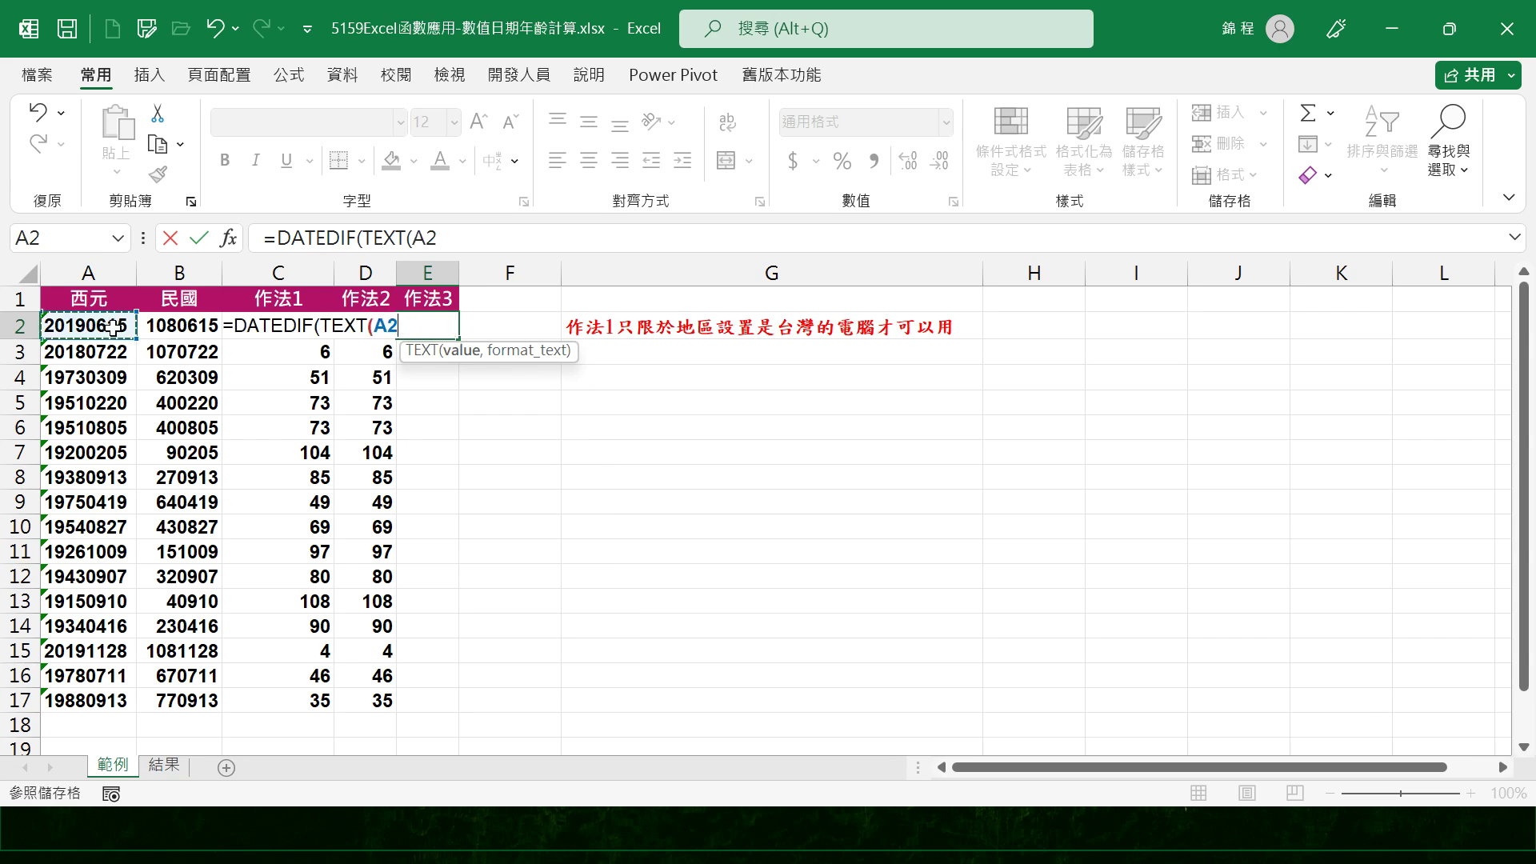
type(",")
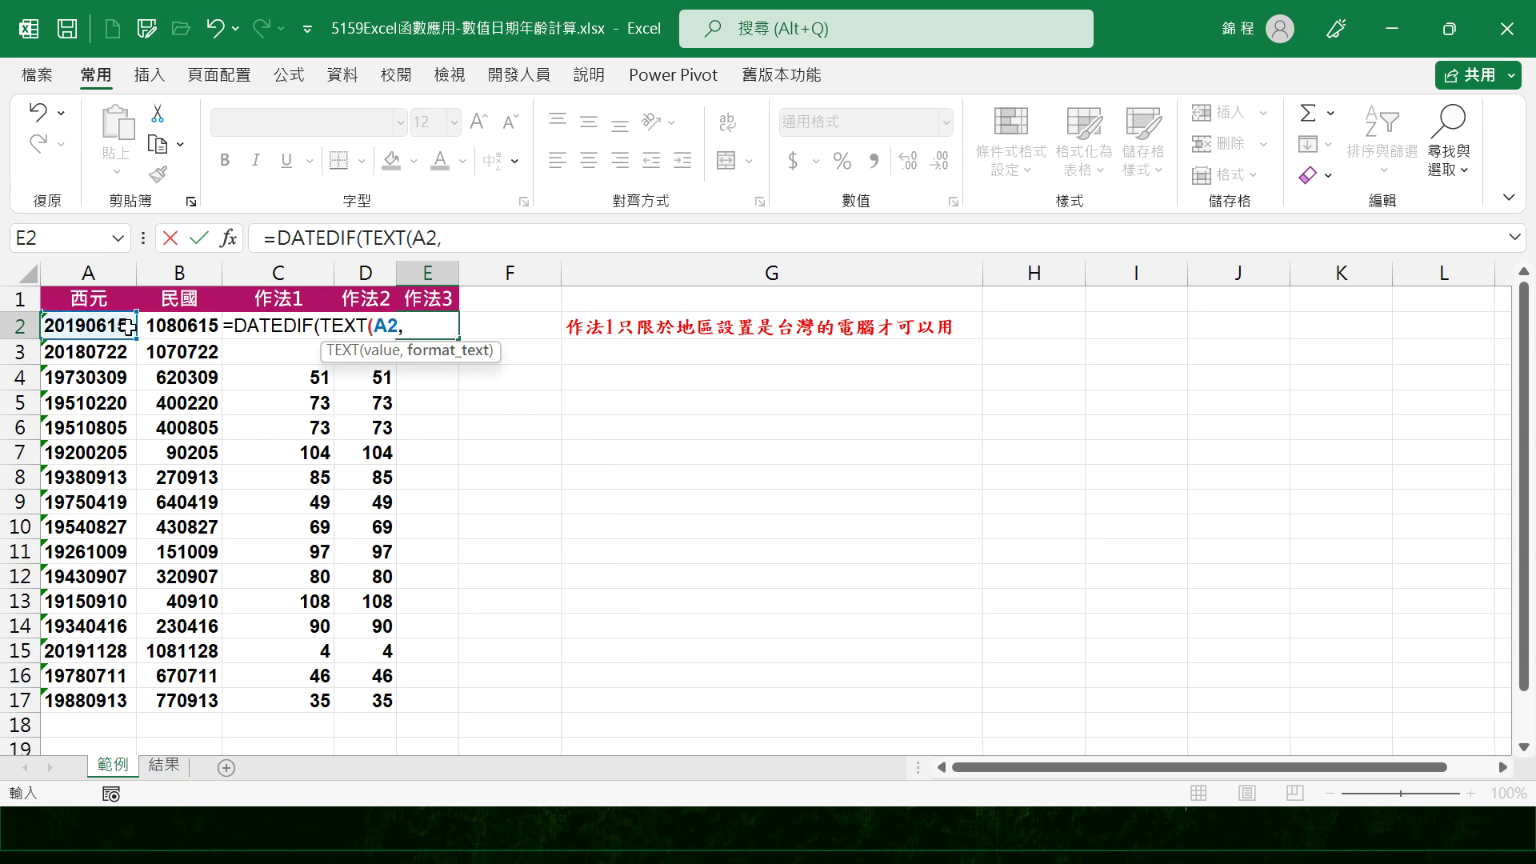
type("\"0-00-00\")")
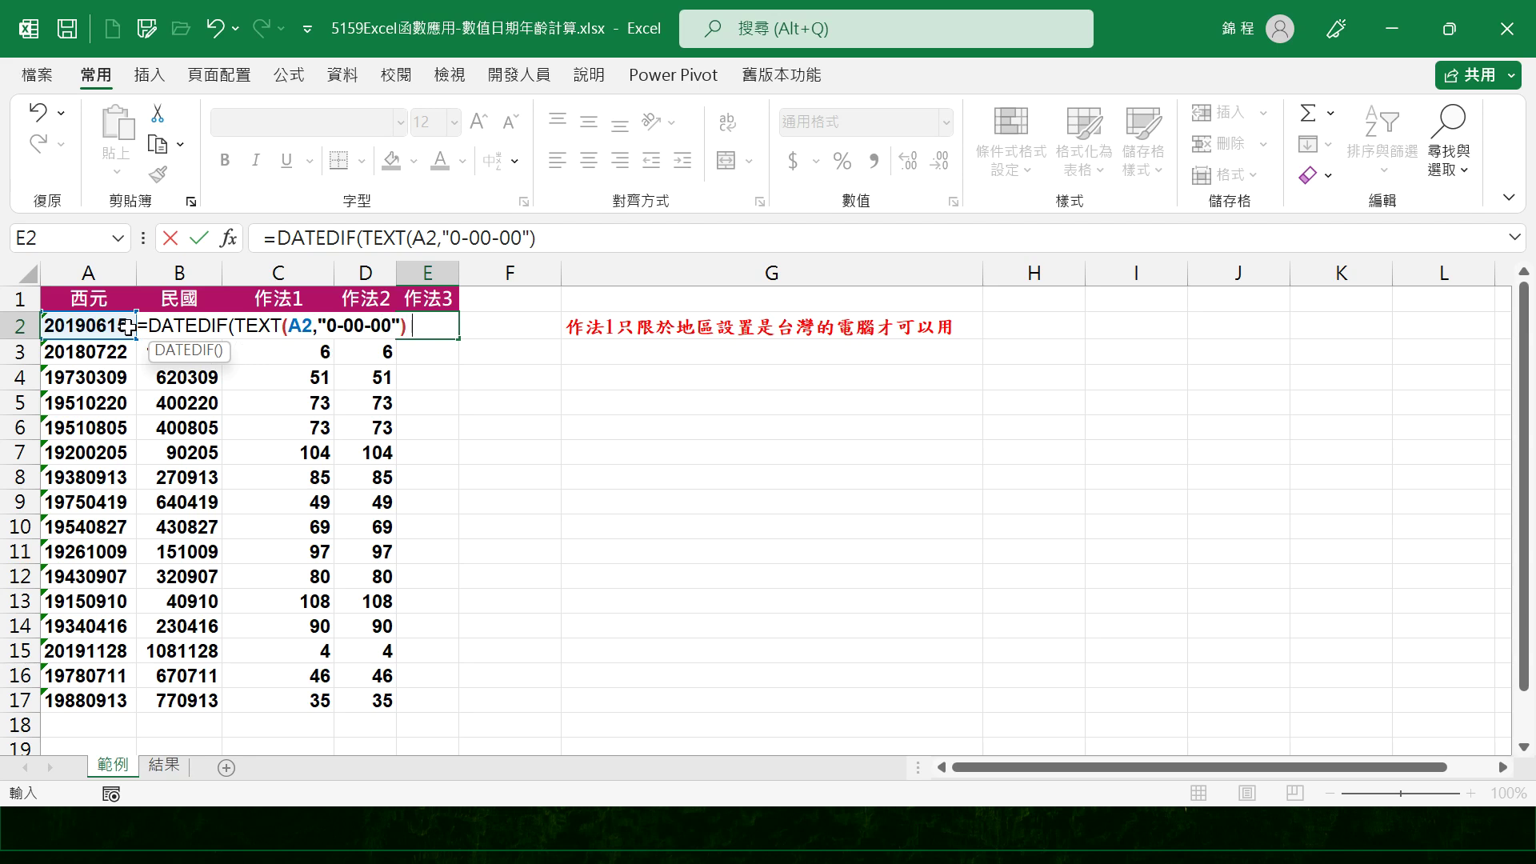
Complete the E2 formula with TODAY() as end date and "Y" as unit, close it and enter it.
type(",T")
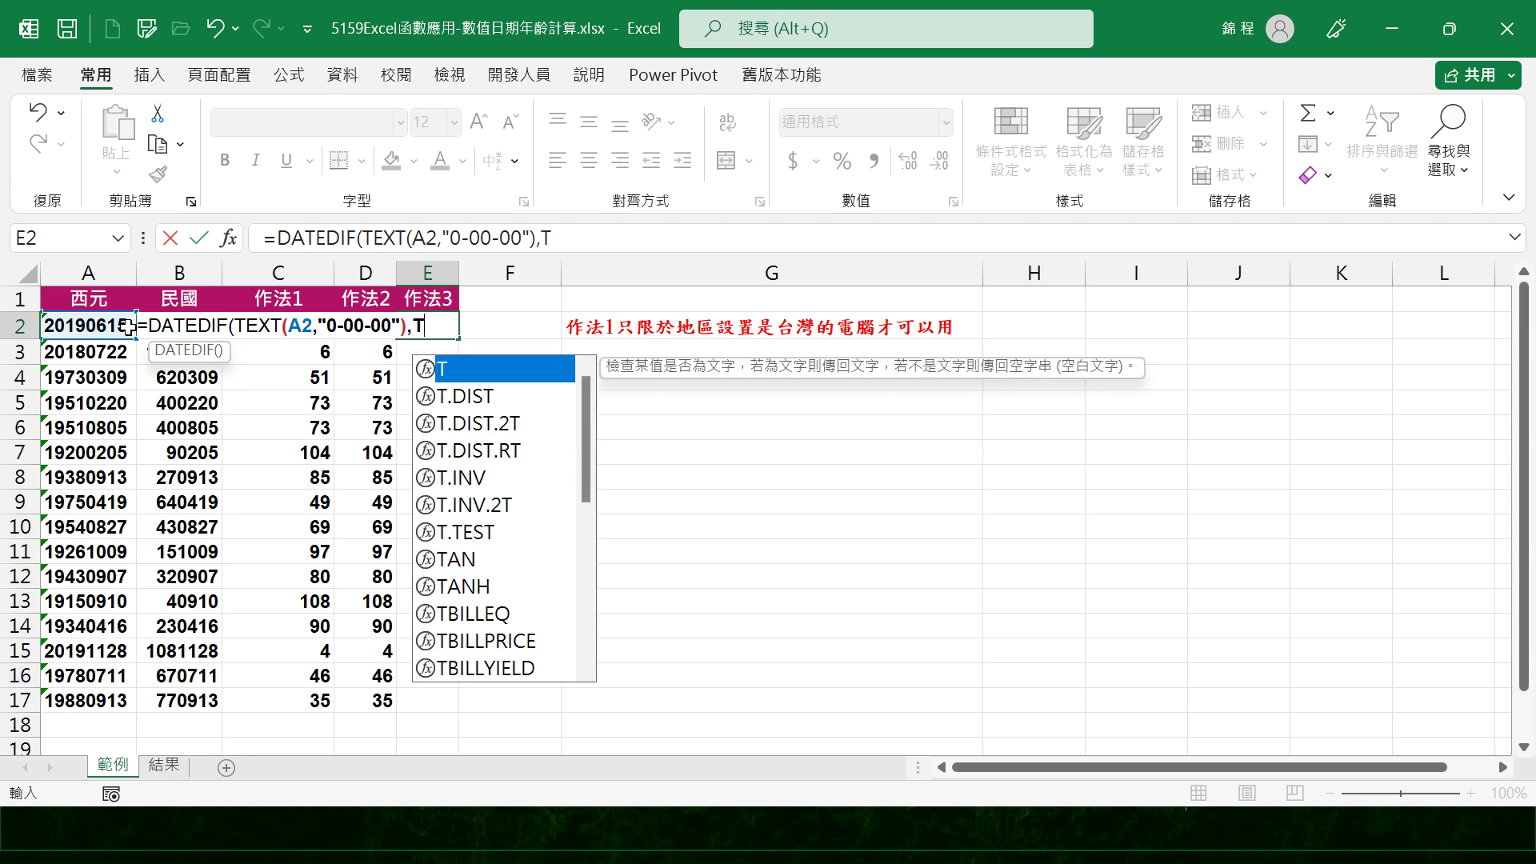
type("ODAY()")
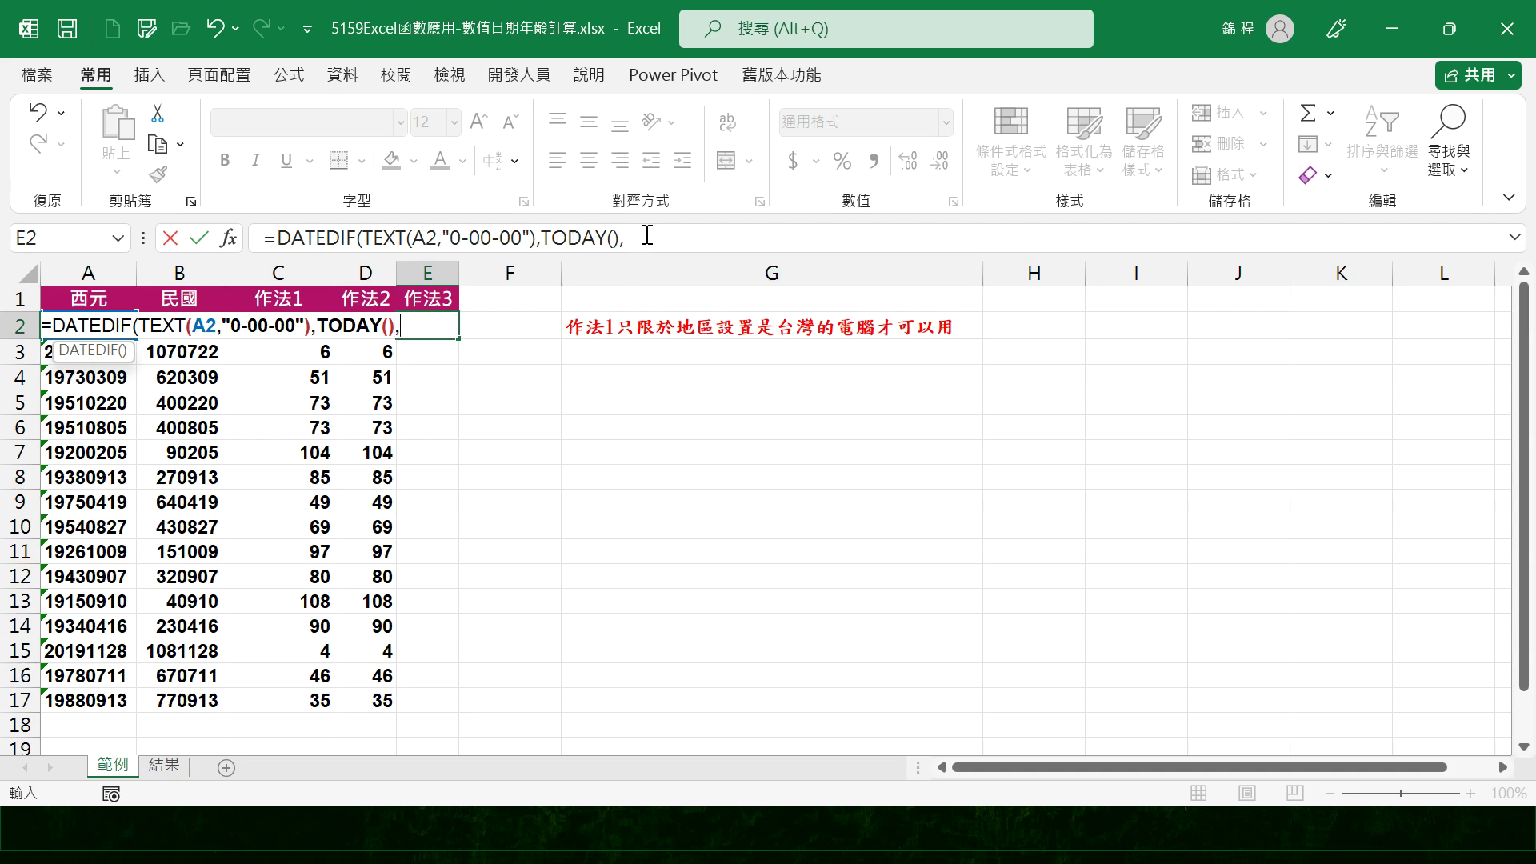
type(",\"Y\")")
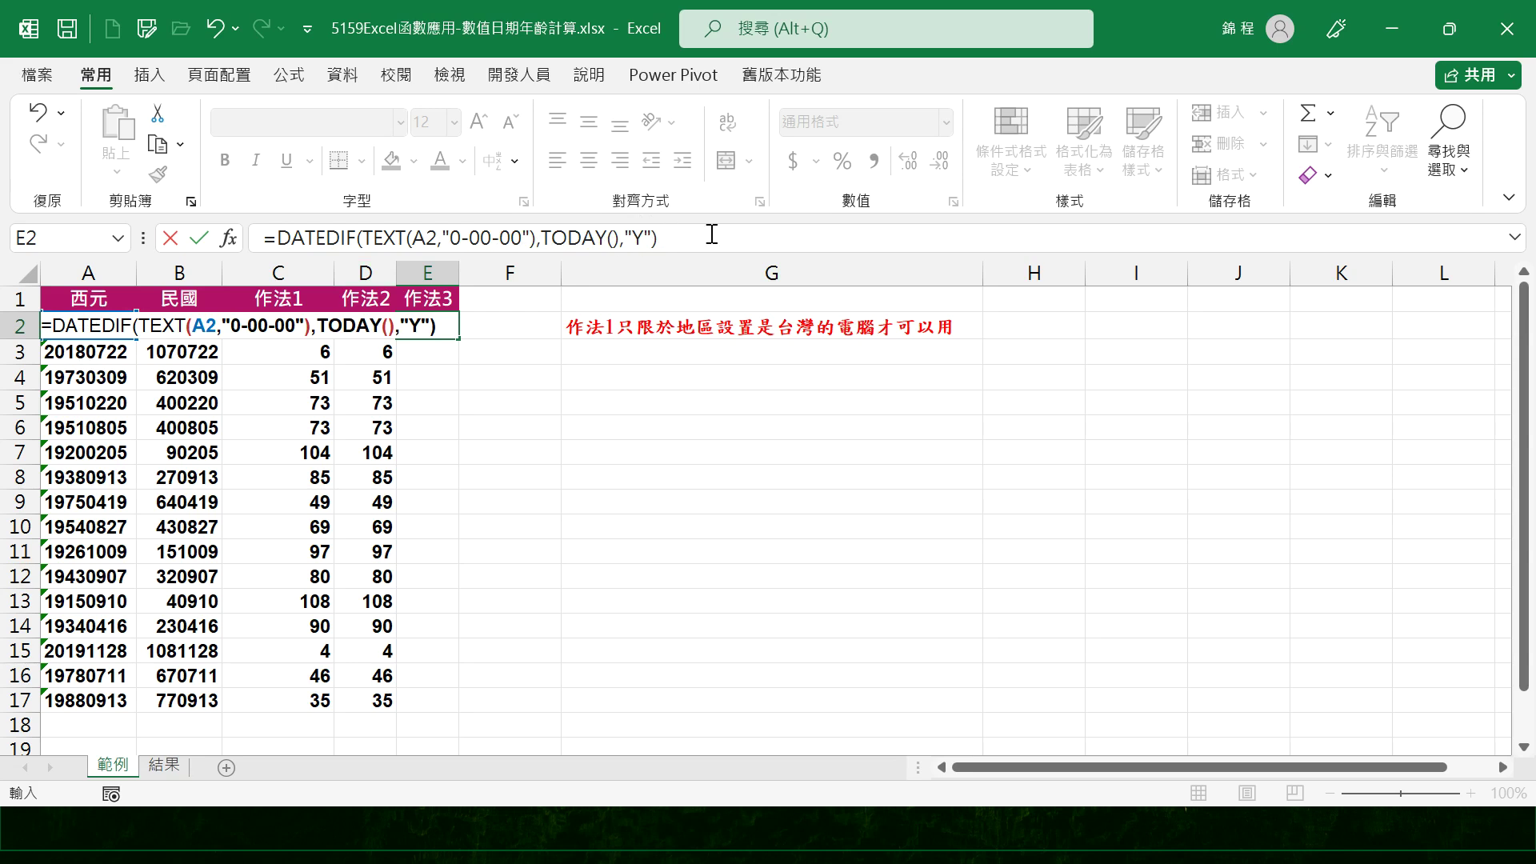
key("Return")
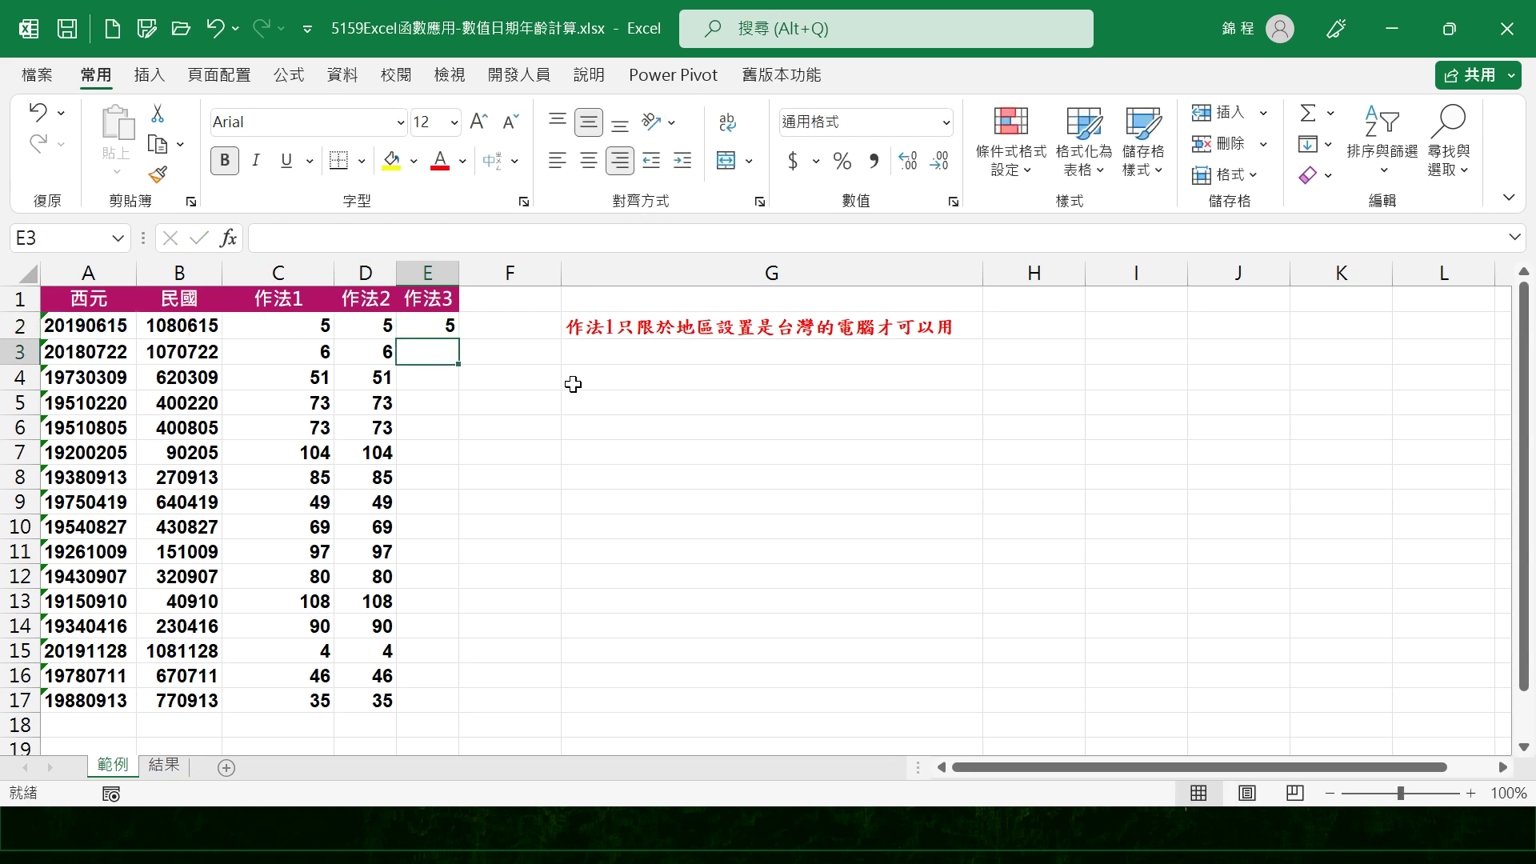
Fill the 作法3 formula from E2 down to E17 and reselect E2.
left_click(448, 330)
double_click(462, 336)
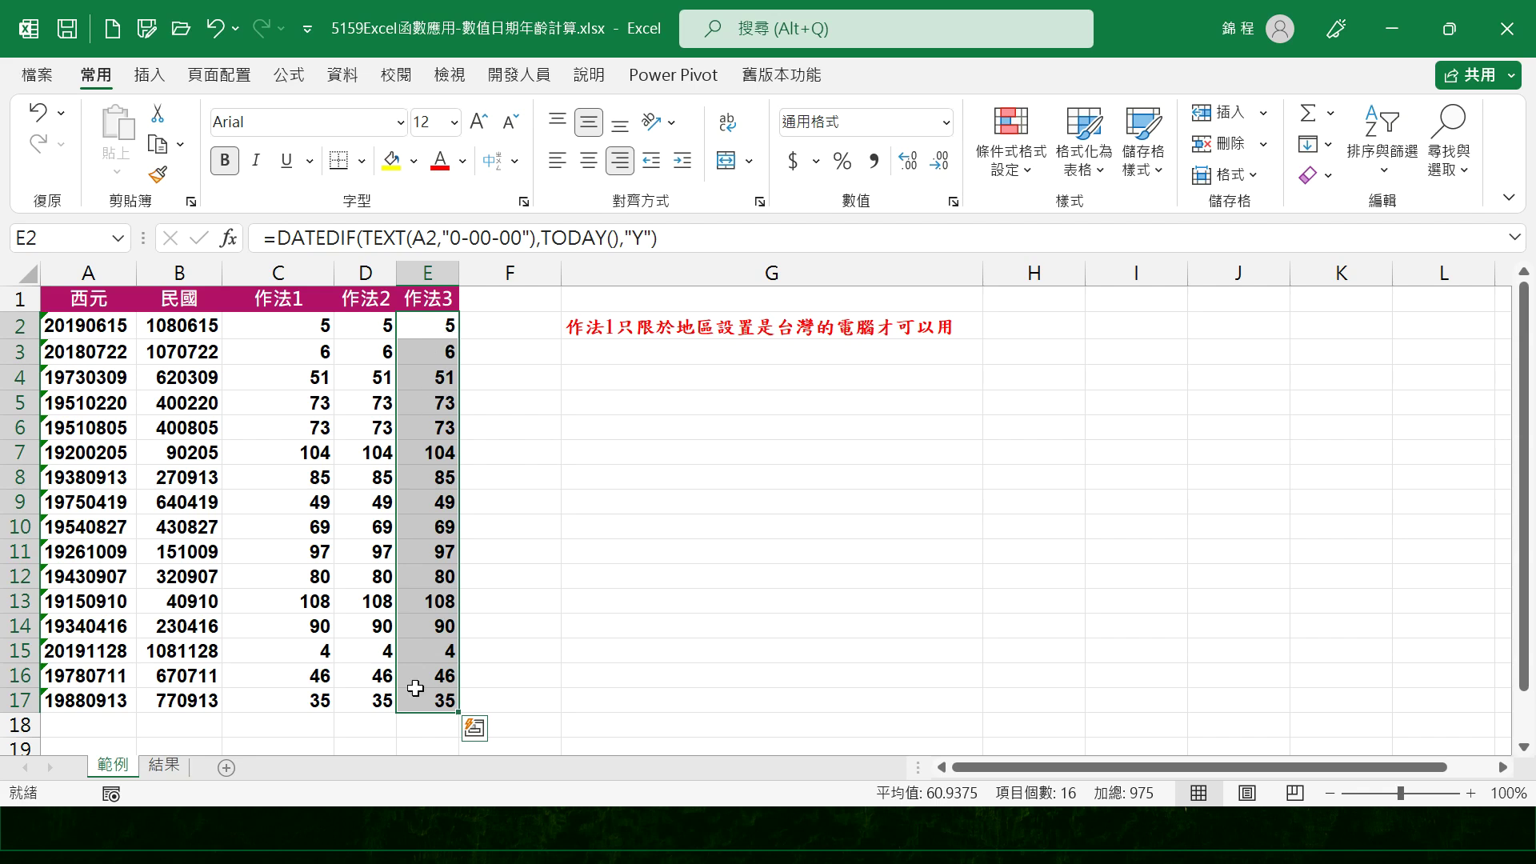
key("Escape")
left_click(446, 328)
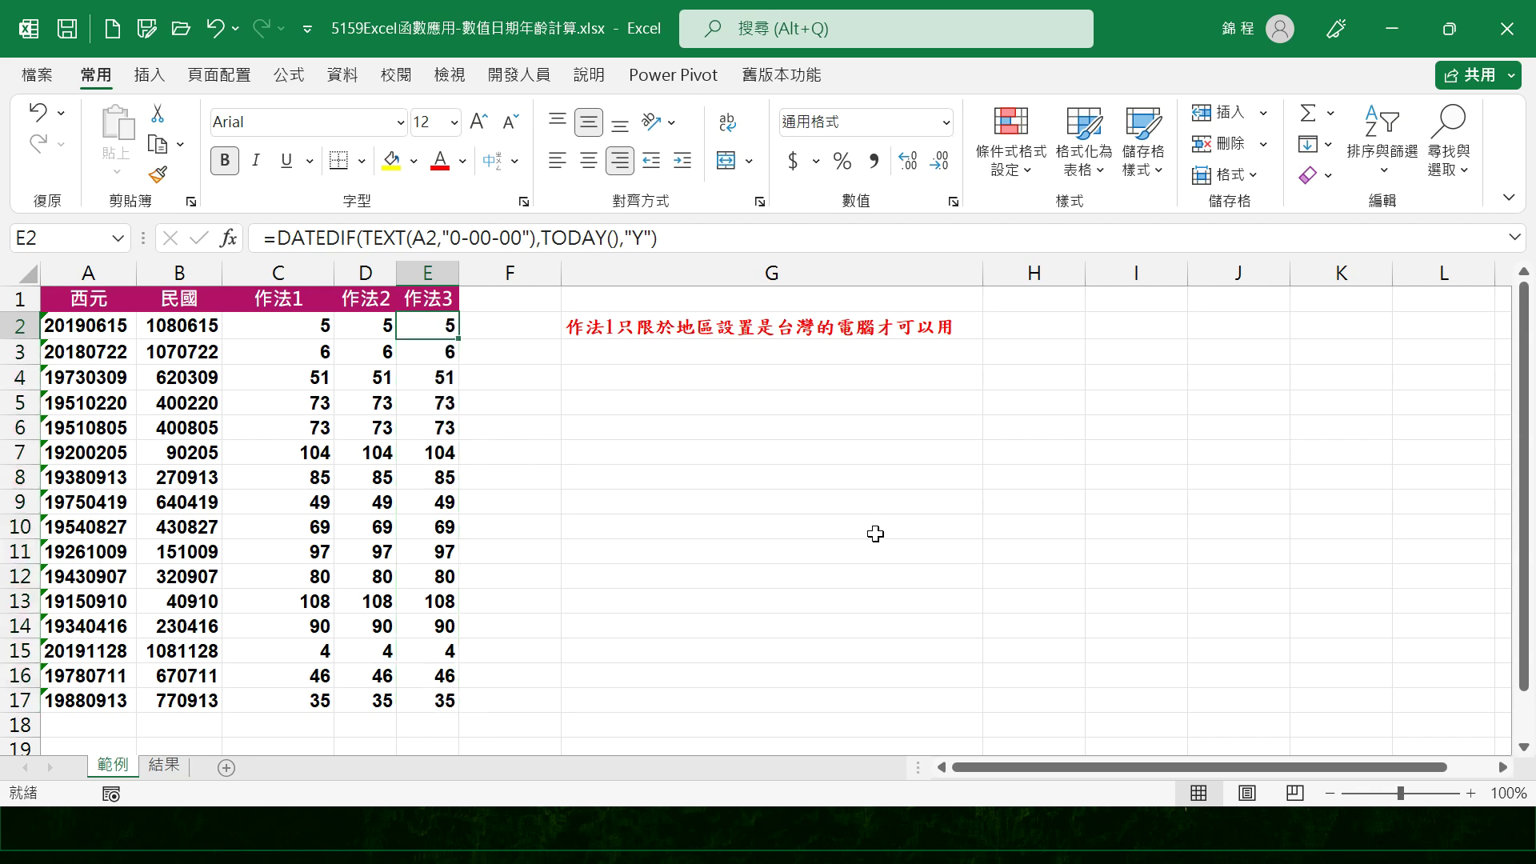